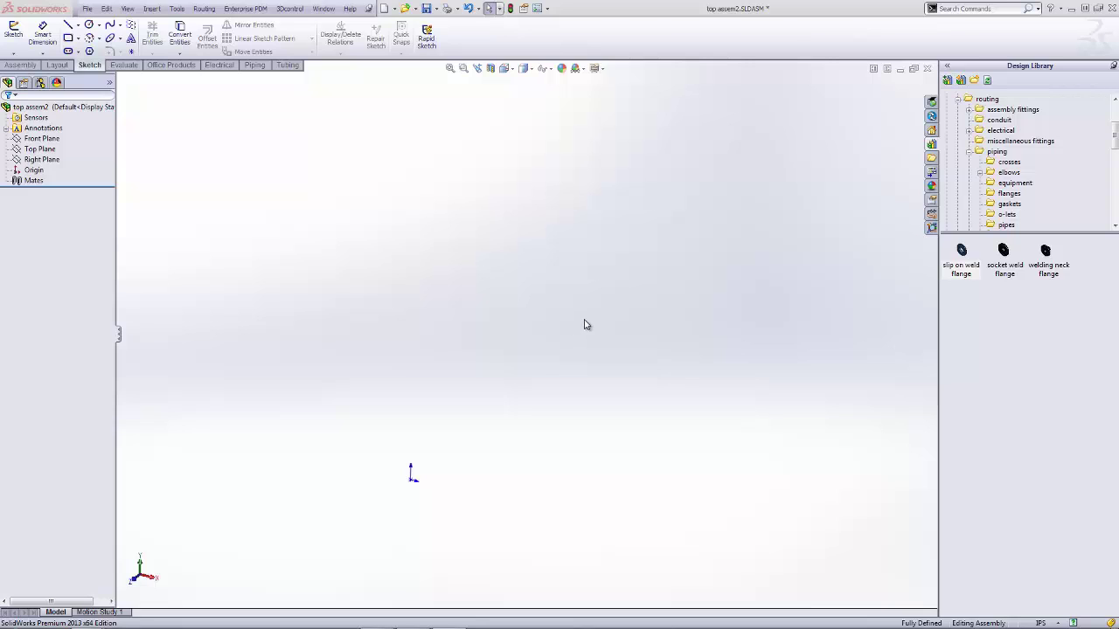
Check in the add-ins list that SolidWorks Routing is active, and leave the add-in settings as they are
{"action": "left_click", "coordinate": [549, 9]}
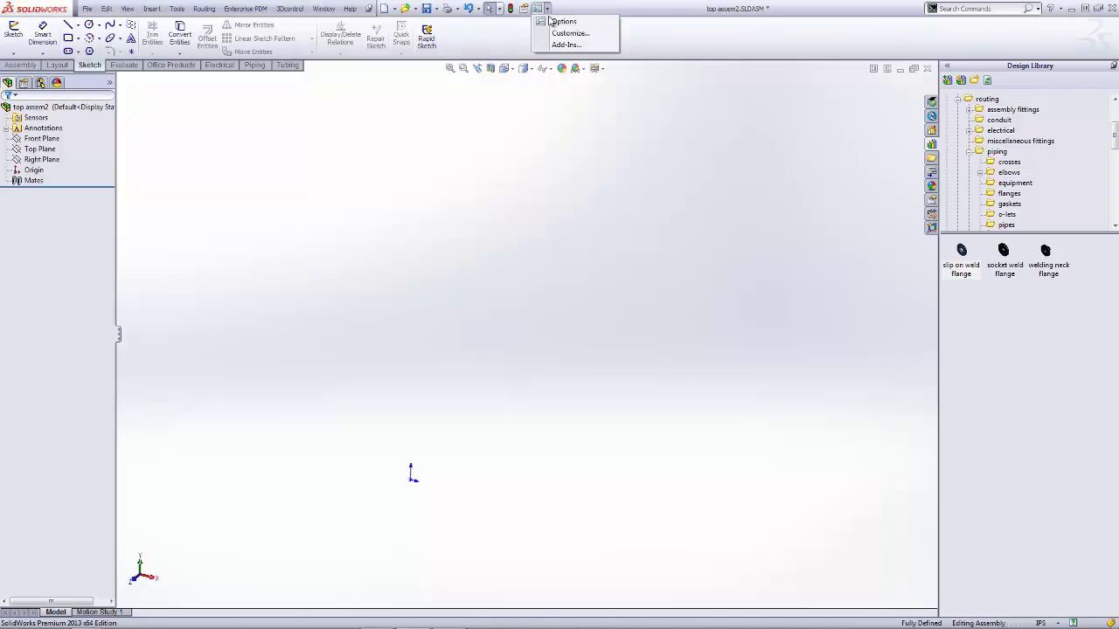
{"action": "left_click", "coordinate": [561, 42]}
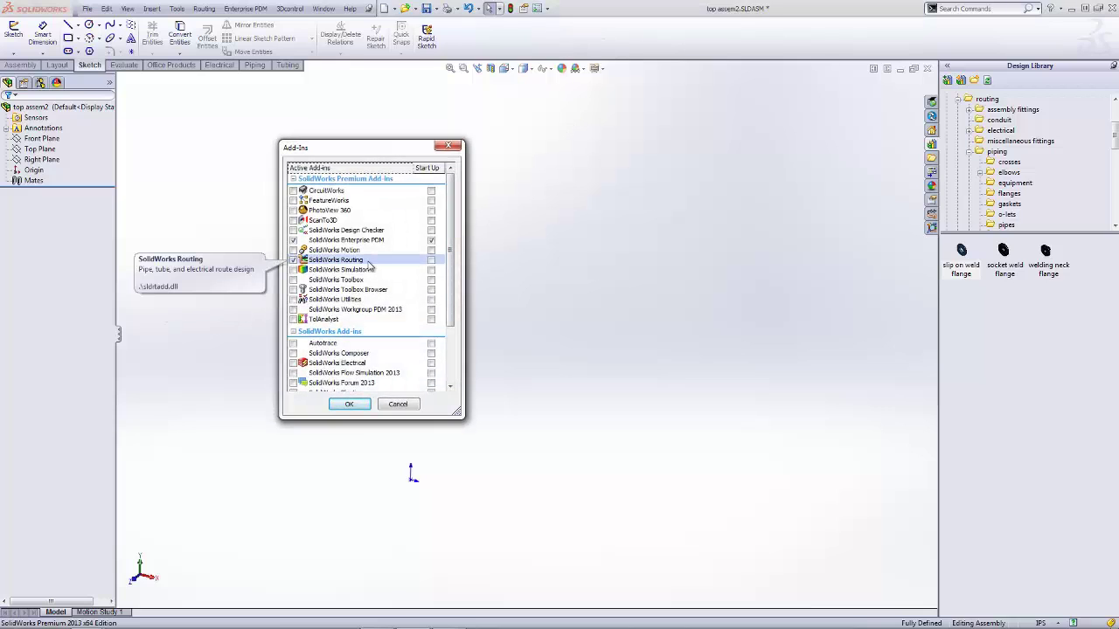
{"action": "left_click", "coordinate": [400, 405]}
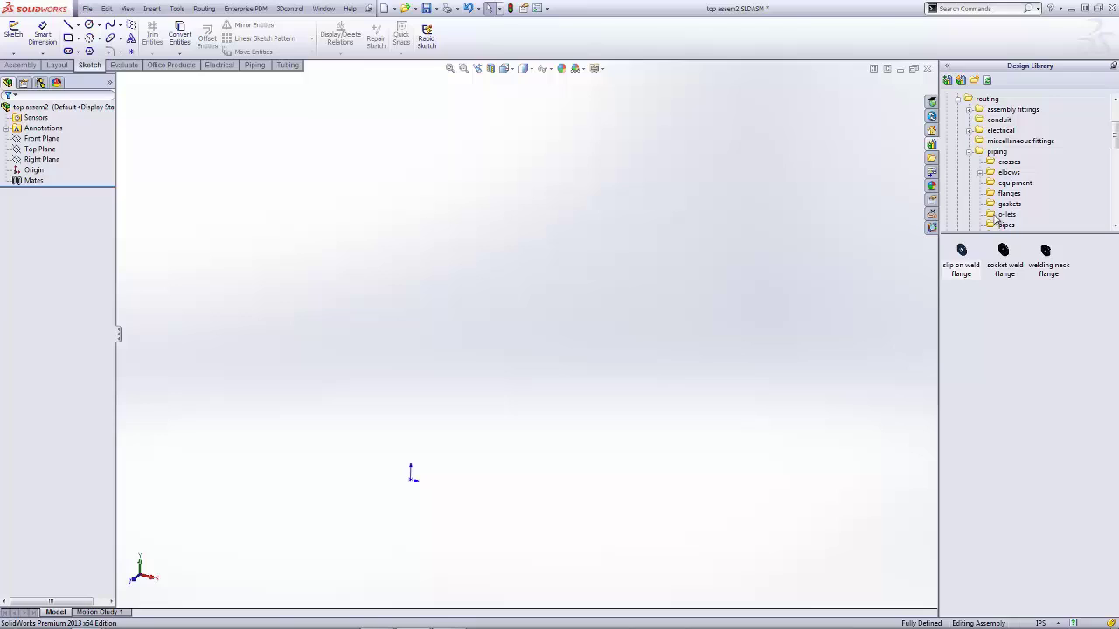
Insert a slip on weld flange from the piping flanges library into the assembly, using configuration Slip On Flange 300-NPS4
{"action": "left_click_drag", "start_coordinate": [1114, 136], "coordinate": [1115, 129]}
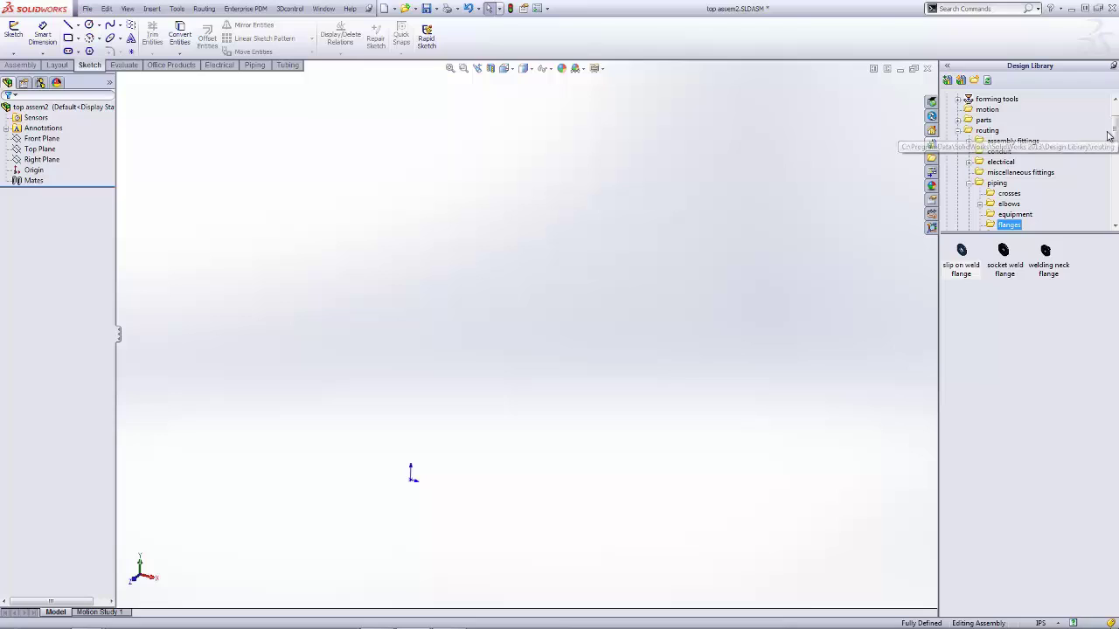
{"action": "left_click_drag", "start_coordinate": [1114, 131], "coordinate": [1115, 140]}
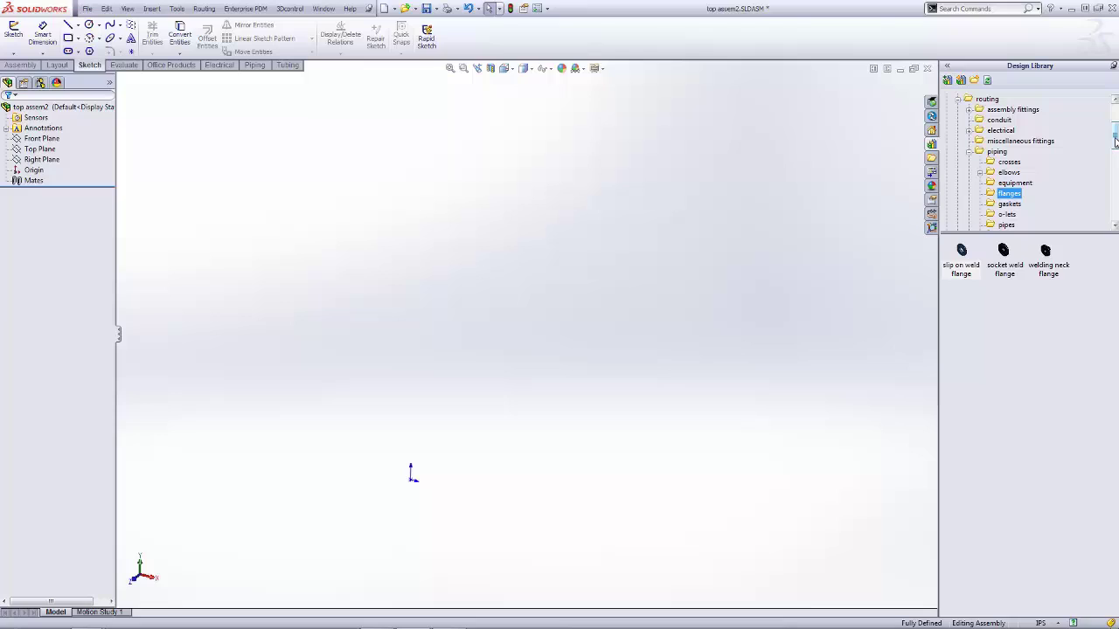
{"action": "left_click_drag", "start_coordinate": [1115, 138], "coordinate": [1115, 150]}
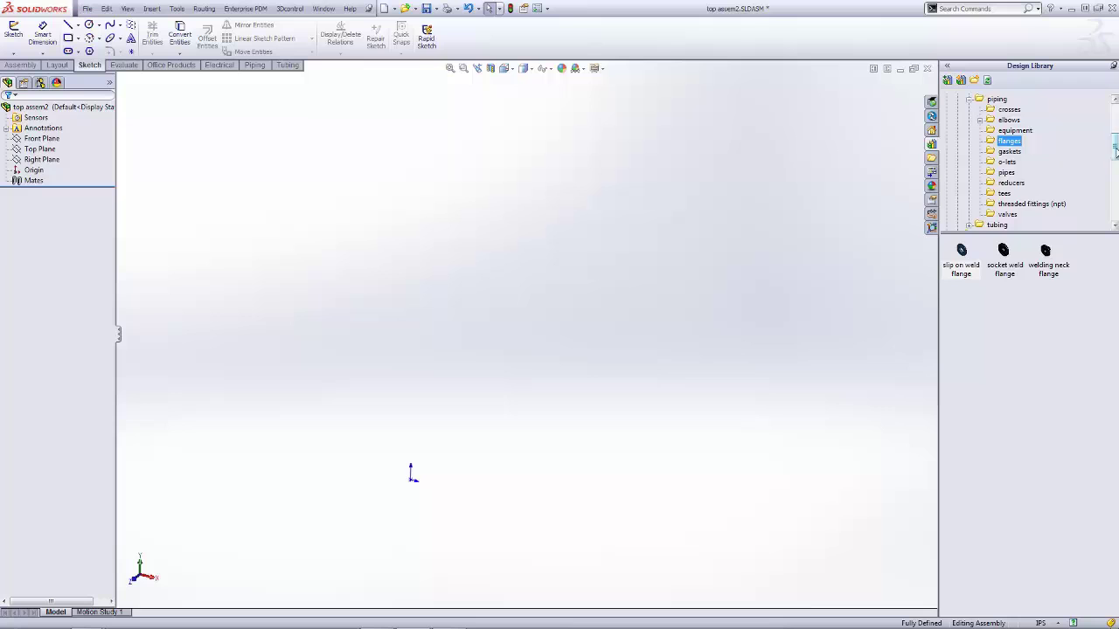
{"action": "left_click_drag", "start_coordinate": [961, 254], "coordinate": [530, 343]}
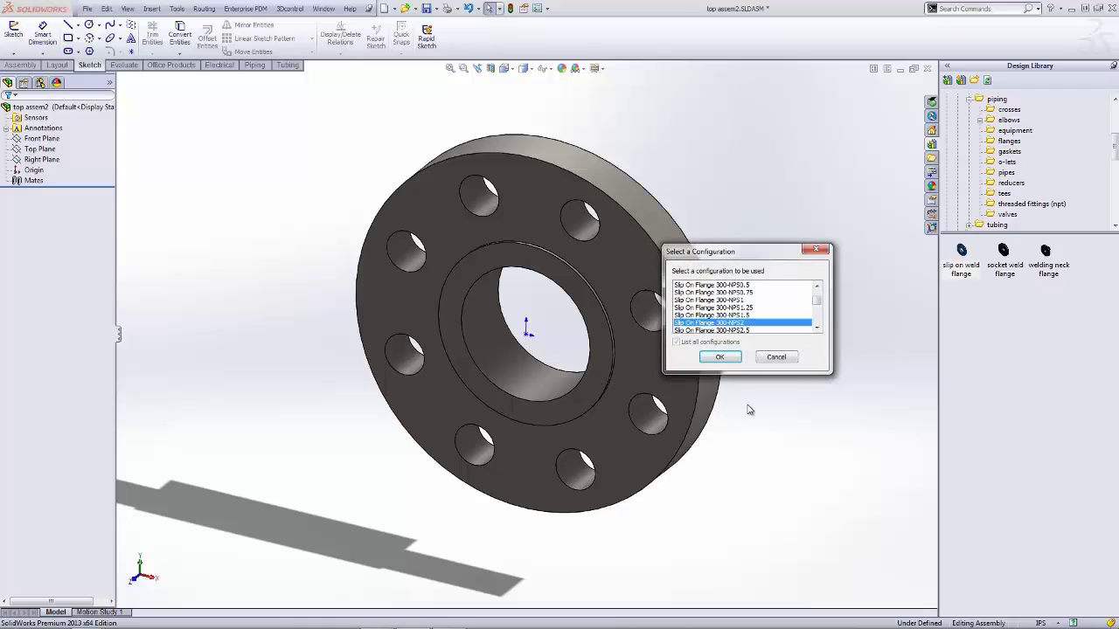
{"action": "left_click", "coordinate": [820, 320]}
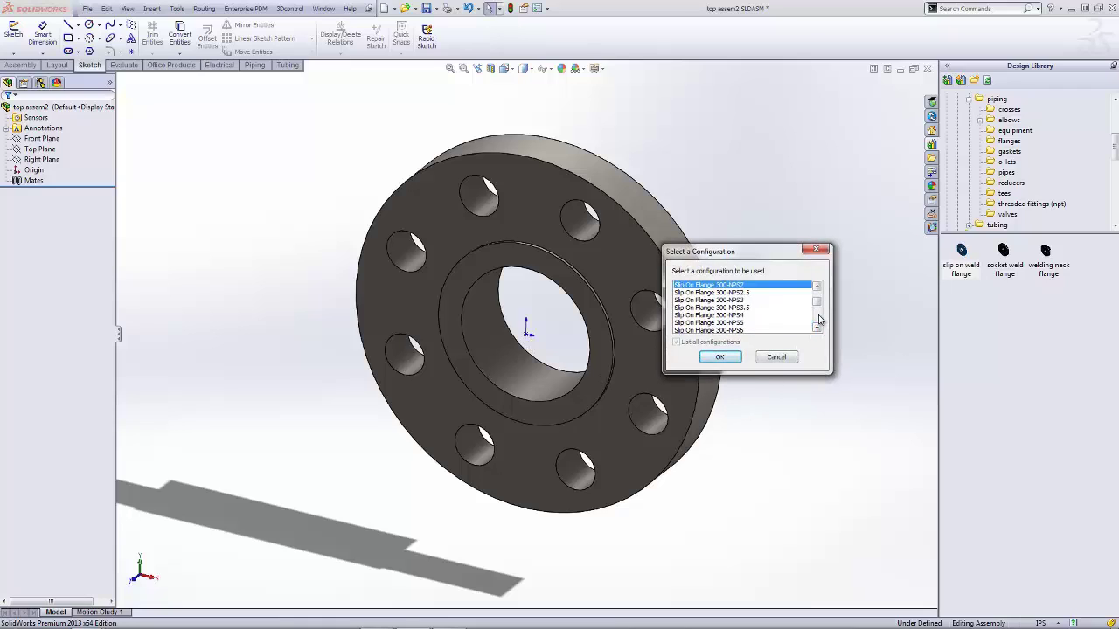
{"action": "left_click", "coordinate": [740, 319]}
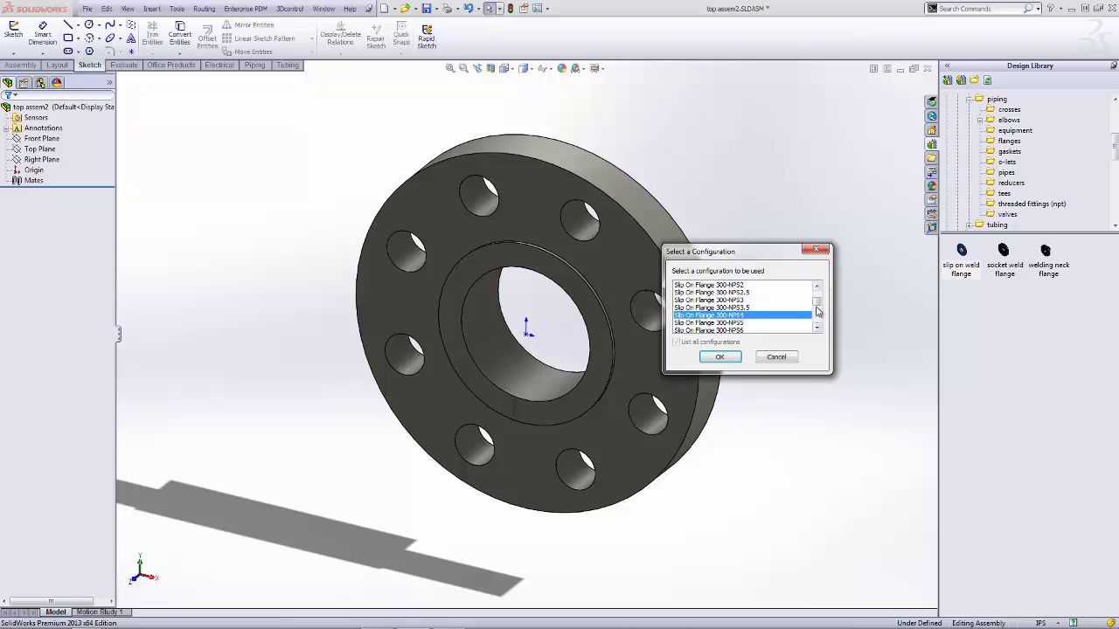
{"action": "mouse_move", "coordinate": [818, 304]}
{"action": "left_mouse_down"}
{"action": "mouse_move", "coordinate": [818, 322]}
{"action": "mouse_move", "coordinate": [816, 297]}
{"action": "mouse_move", "coordinate": [818, 307]}
{"action": "left_mouse_up"}
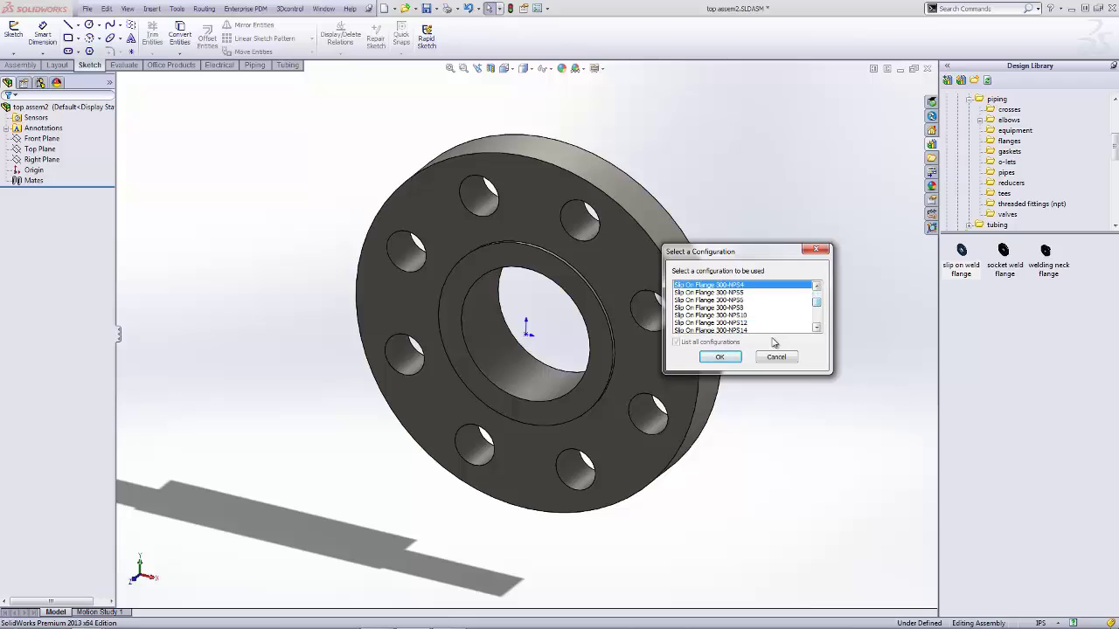
{"action": "left_click", "coordinate": [722, 357]}
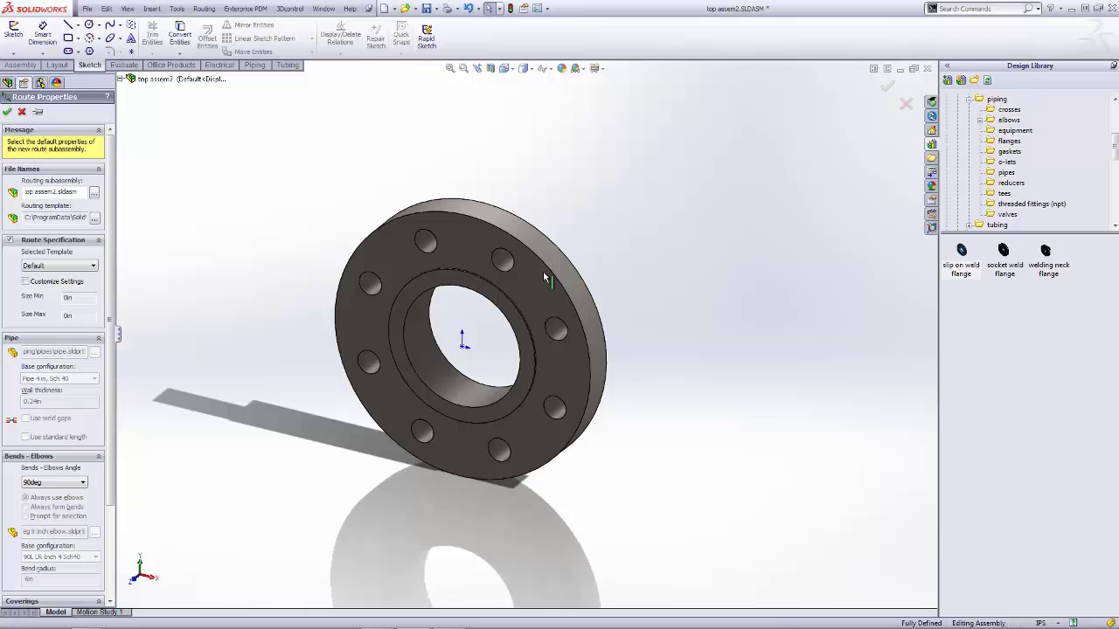
Start the pipe route with the default route properties, without saving the modified documents of the earlier route
{"action": "mouse_move", "coordinate": [114, 332]}
{"action": "left_mouse_down"}
{"action": "mouse_move", "coordinate": [114, 426]}
{"action": "mouse_move", "coordinate": [109, 316]}
{"action": "left_mouse_up"}
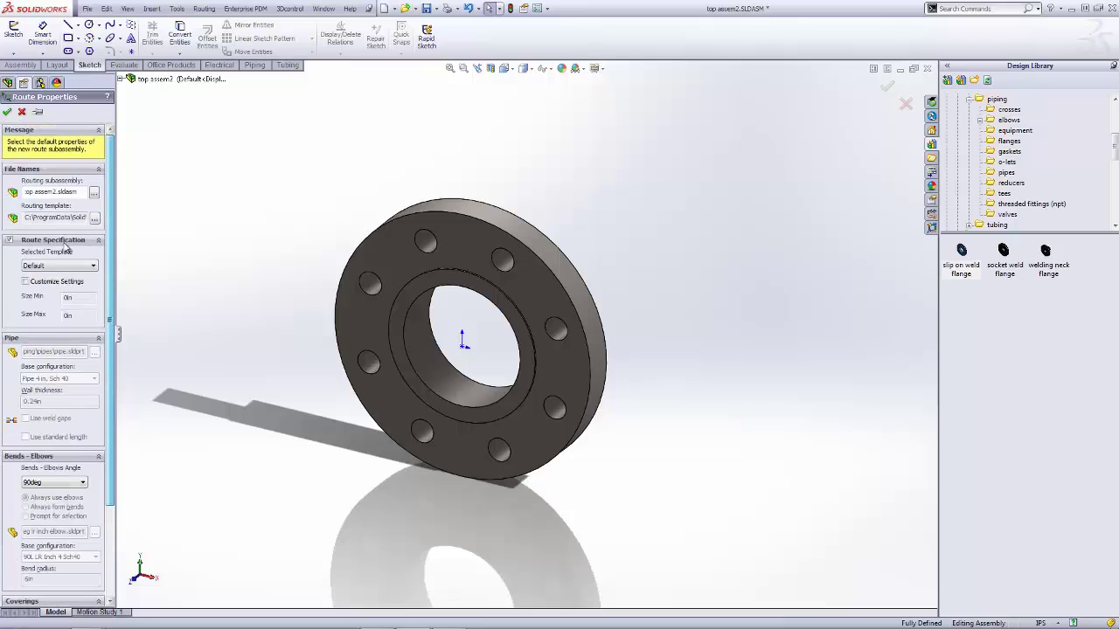
{"action": "left_click", "coordinate": [7, 111]}
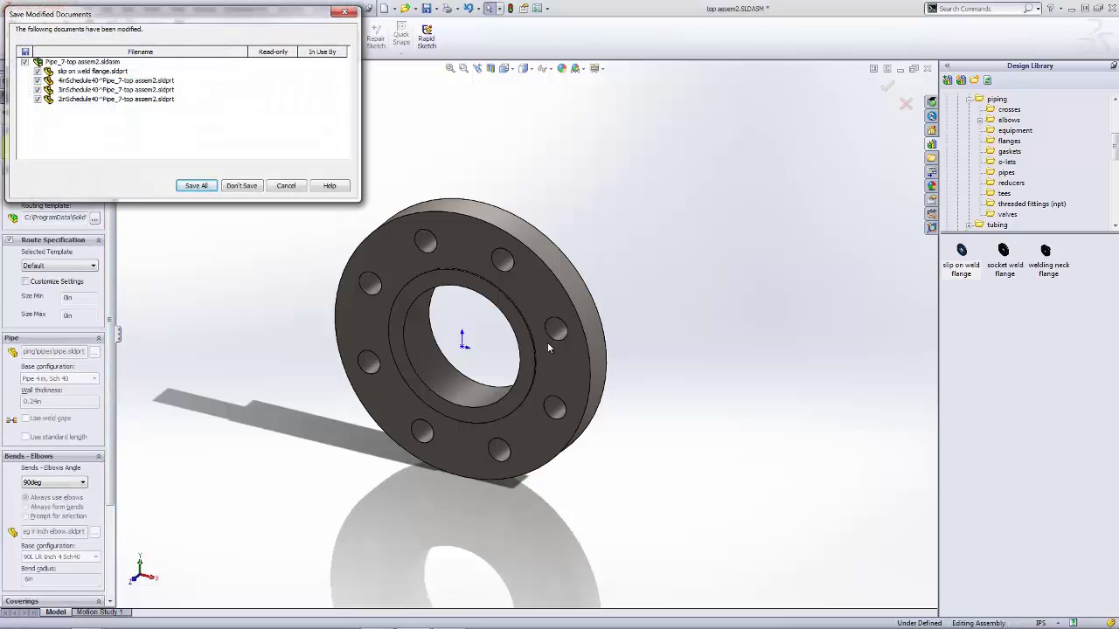
{"action": "left_click", "coordinate": [251, 185]}
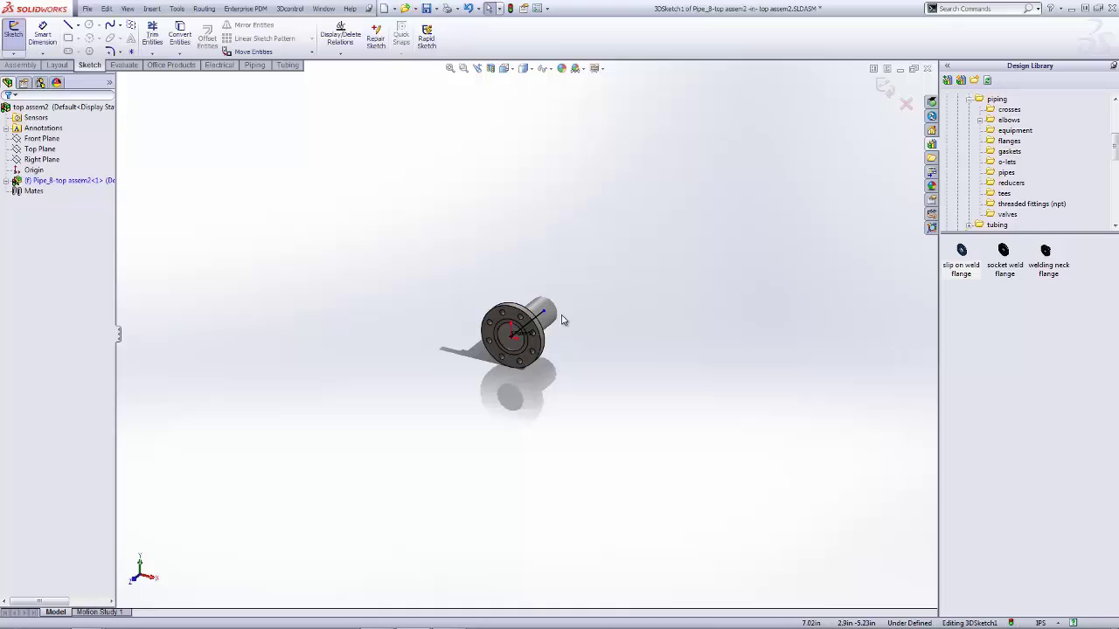
Extend the flange's pipe stub to about 18 in and sketch a route line about 32.5 in along X from its end
{"action": "left_click_drag", "start_coordinate": [543, 310], "coordinate": [573, 296]}
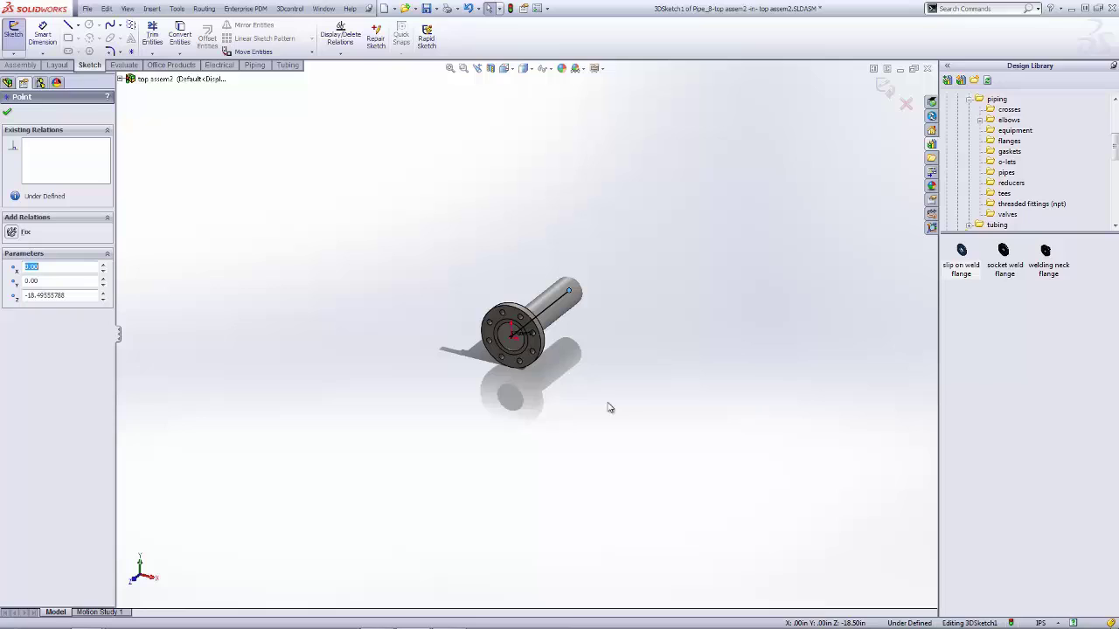
{"action": "middle_click_drag", "start_coordinate": [697, 362], "coordinate": [537, 404], "text": "ctrl"}
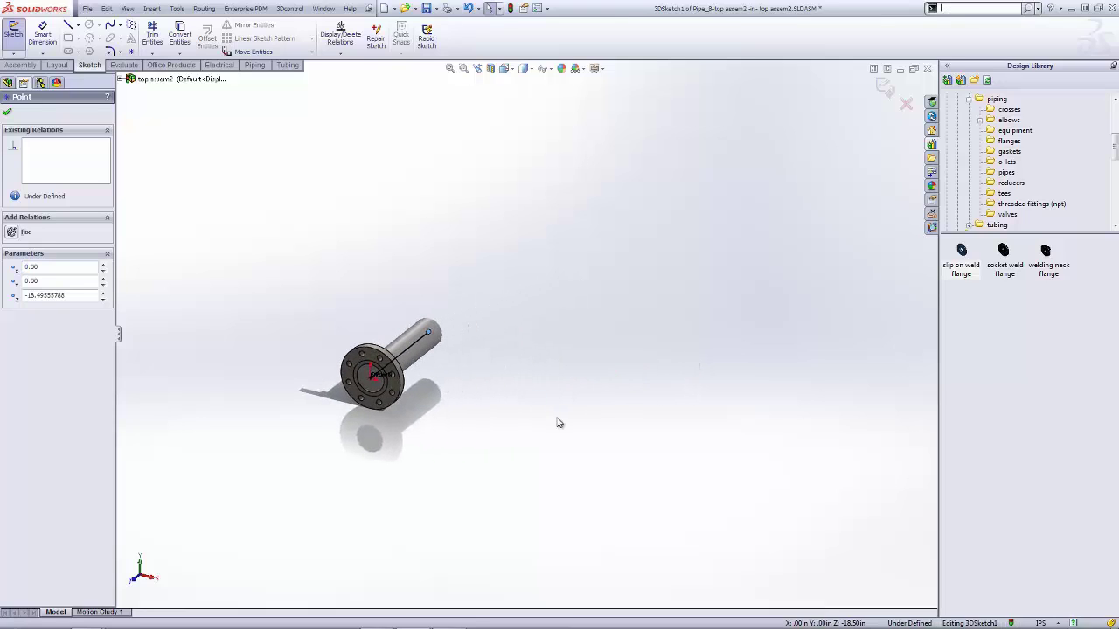
{"action": "key", "text": "s"}
{"action": "left_click", "coordinate": [551, 438]}
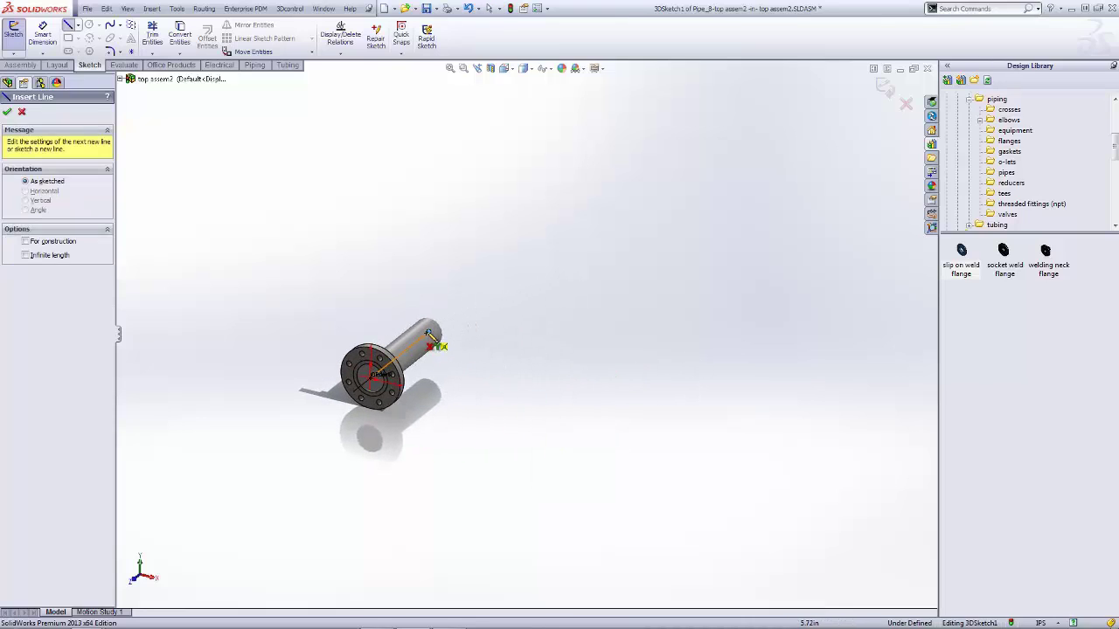
{"action": "left_click", "coordinate": [428, 332]}
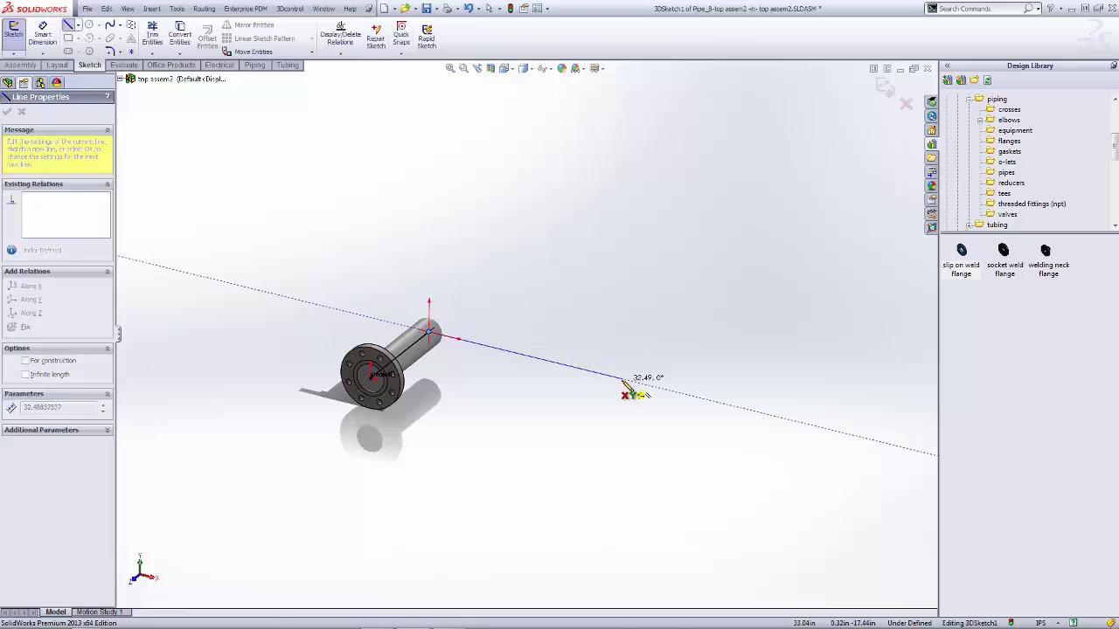
{"action": "left_click", "coordinate": [622, 381]}
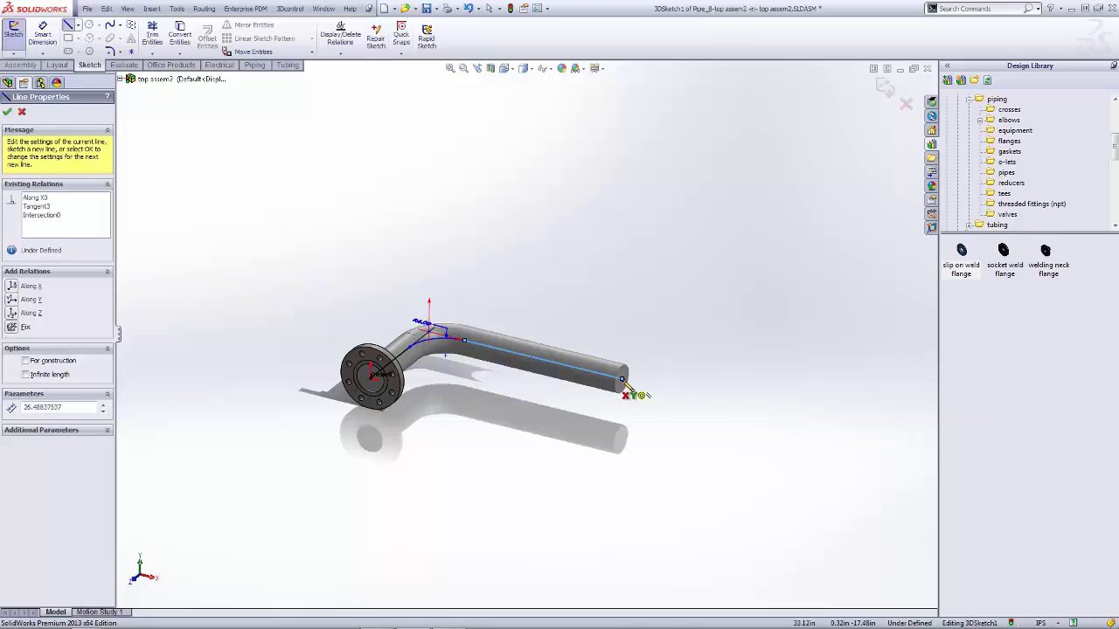
Continue the route with a vertical line about 20 in up and a final line about 40 in back along Z
{"action": "left_click", "coordinate": [622, 254]}
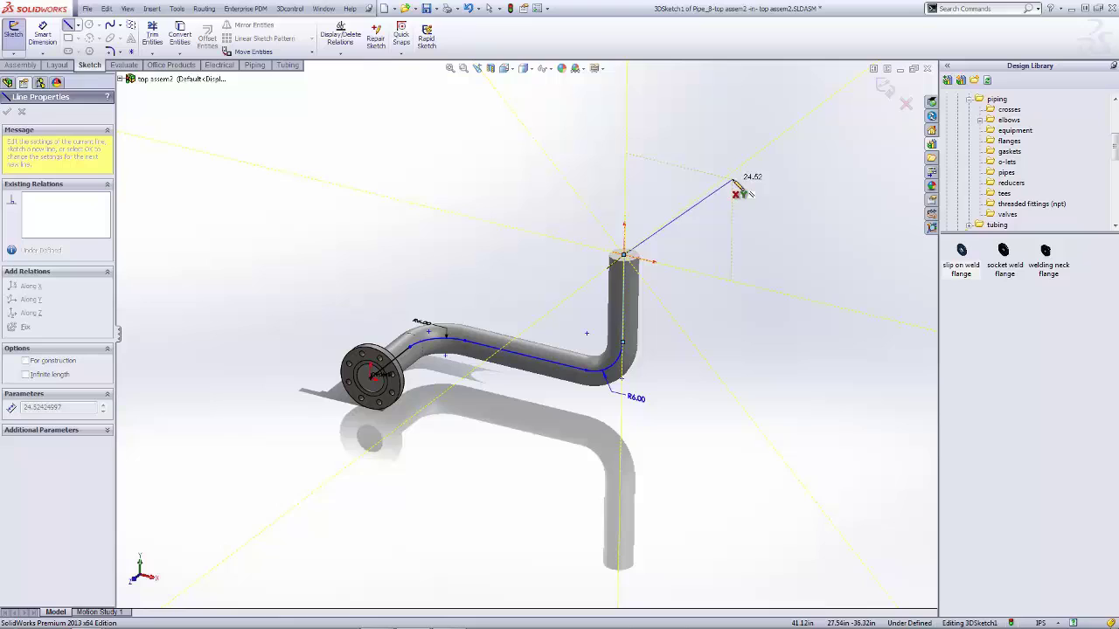
{"action": "key", "text": "Tab"}
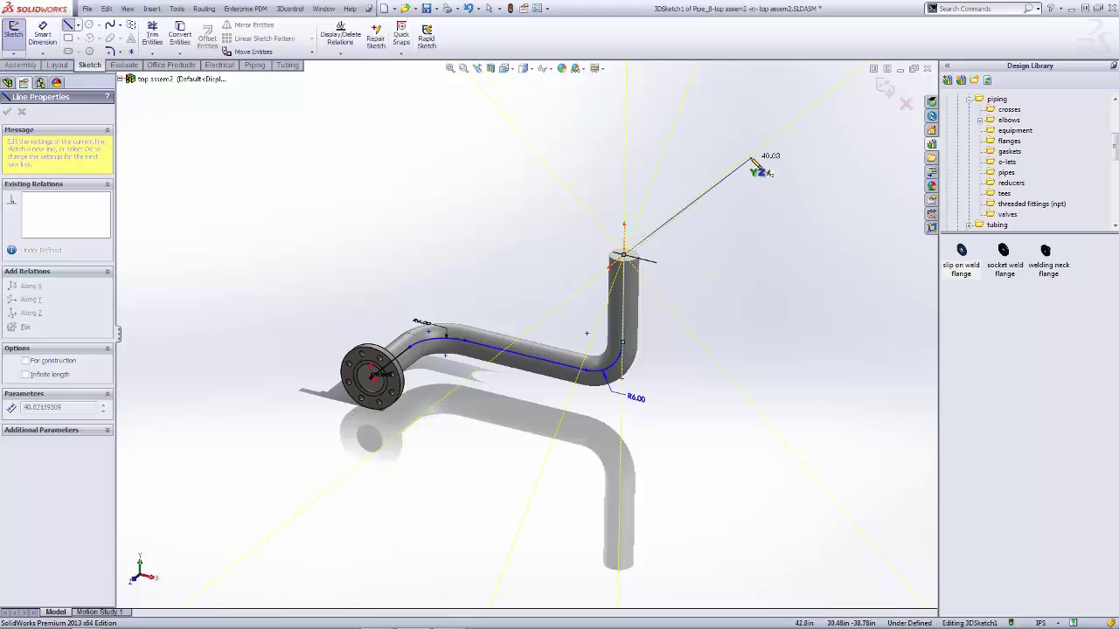
{"action": "double_click", "coordinate": [751, 158]}
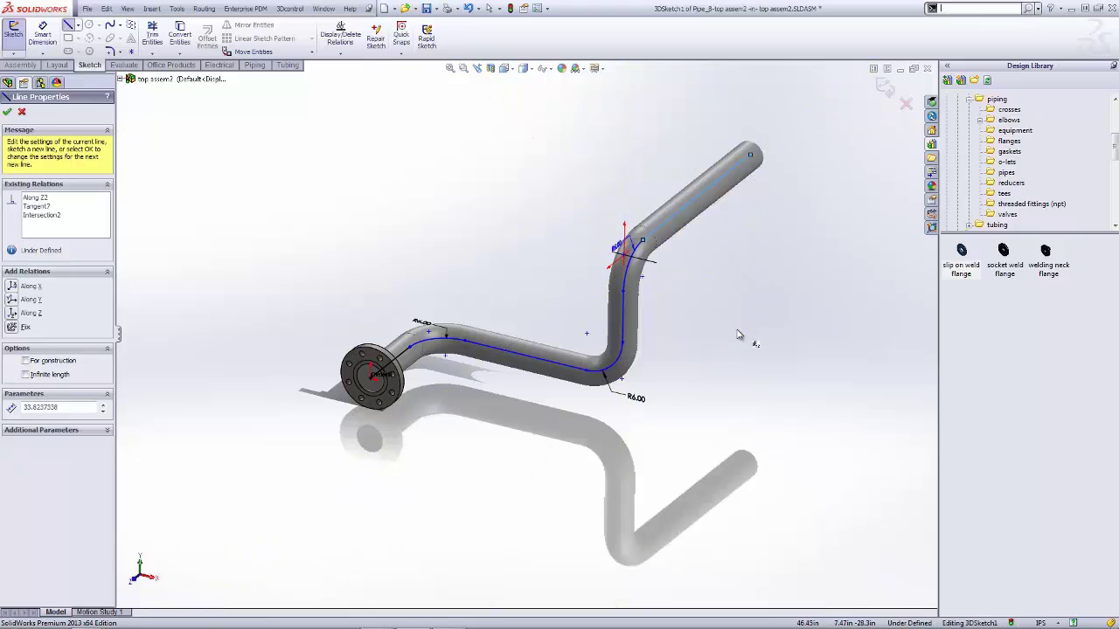
Dimension the first pipe run from the flange to 18 in and the run along X to 32 in
{"action": "key", "text": "s"}
{"action": "left_click", "coordinate": [761, 343]}
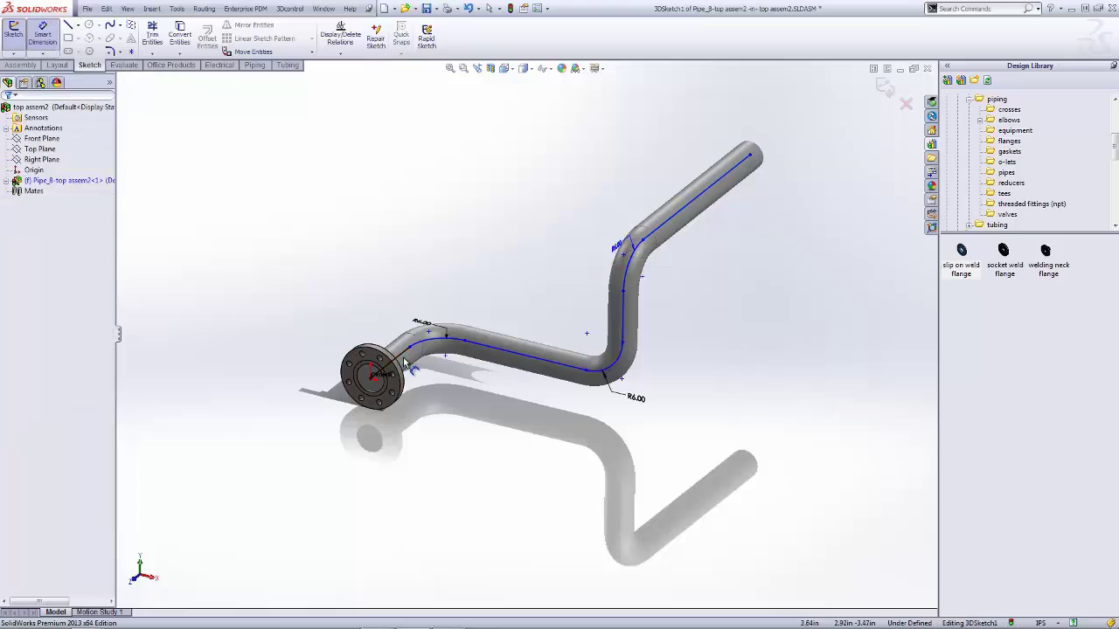
{"action": "left_click", "coordinate": [414, 348]}
{"action": "left_click", "coordinate": [345, 333]}
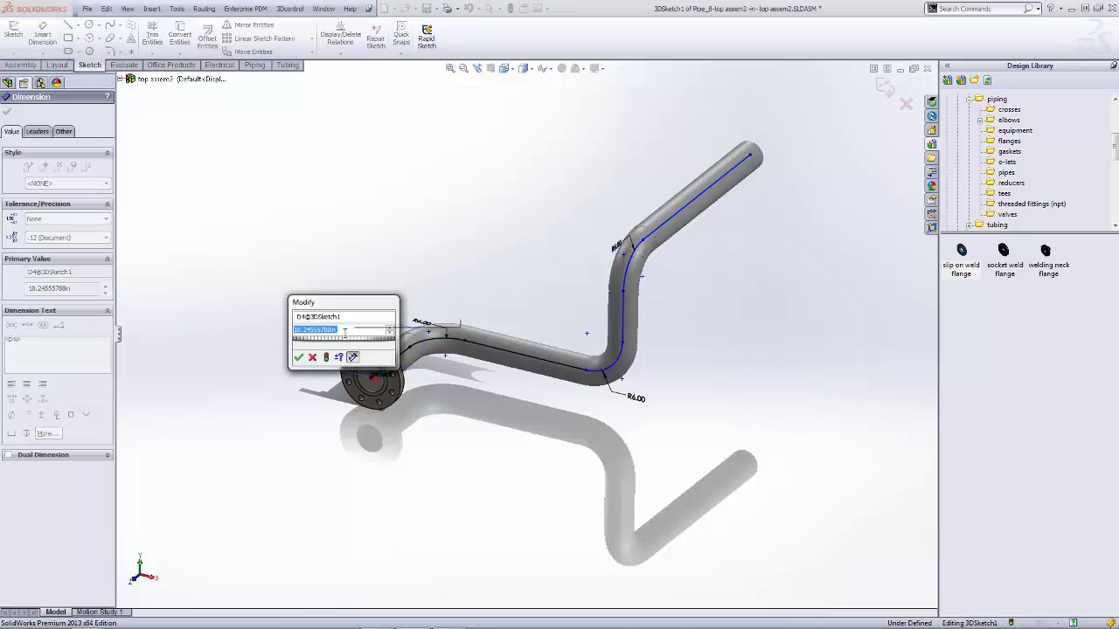
{"action": "type", "text": "18"}
{"action": "key", "text": "Return"}
{"action": "left_click", "coordinate": [550, 371]}
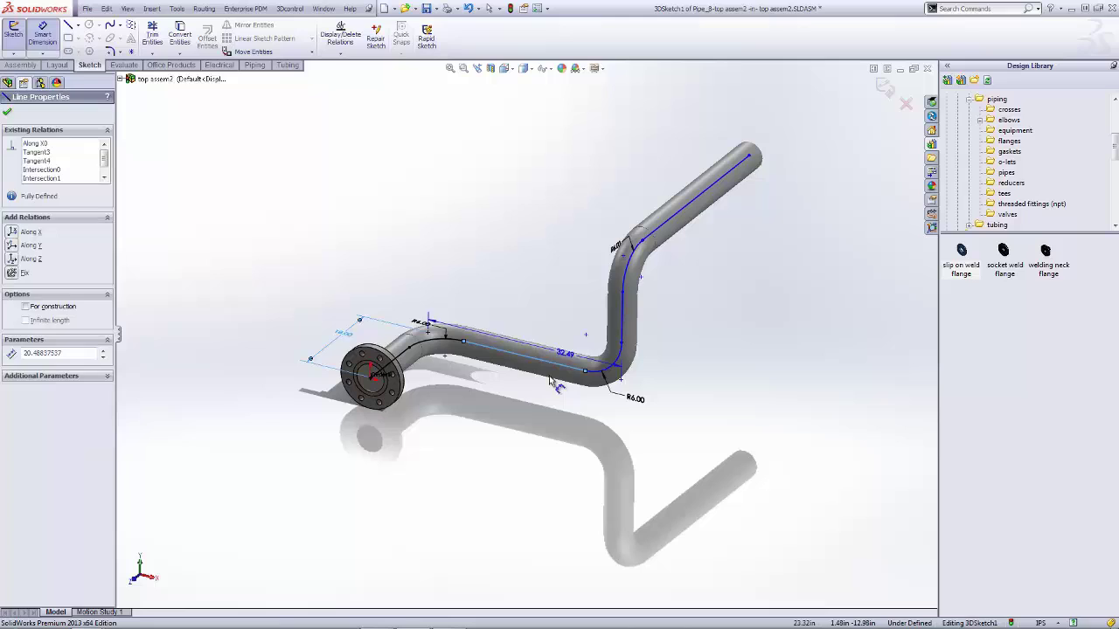
{"action": "left_click", "coordinate": [582, 406]}
{"action": "type", "text": "32.00in"}
{"action": "key", "text": "Return"}
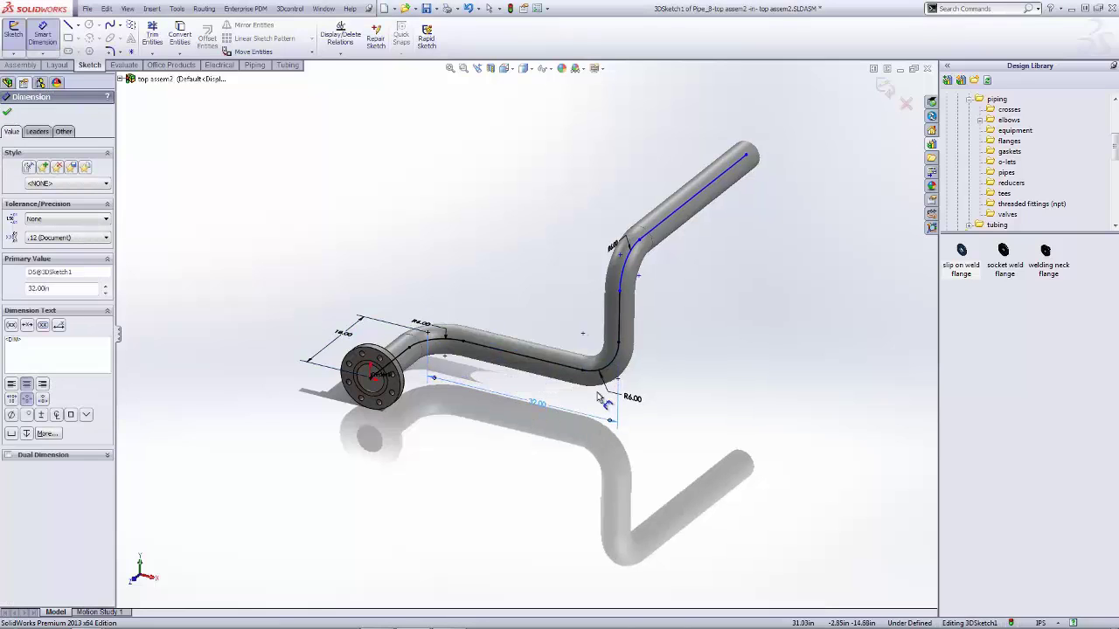
Dimension the vertical pipe run to 24 in and the final run along Z to 36 in
{"action": "left_click", "coordinate": [621, 302]}
{"action": "left_click", "coordinate": [656, 324]}
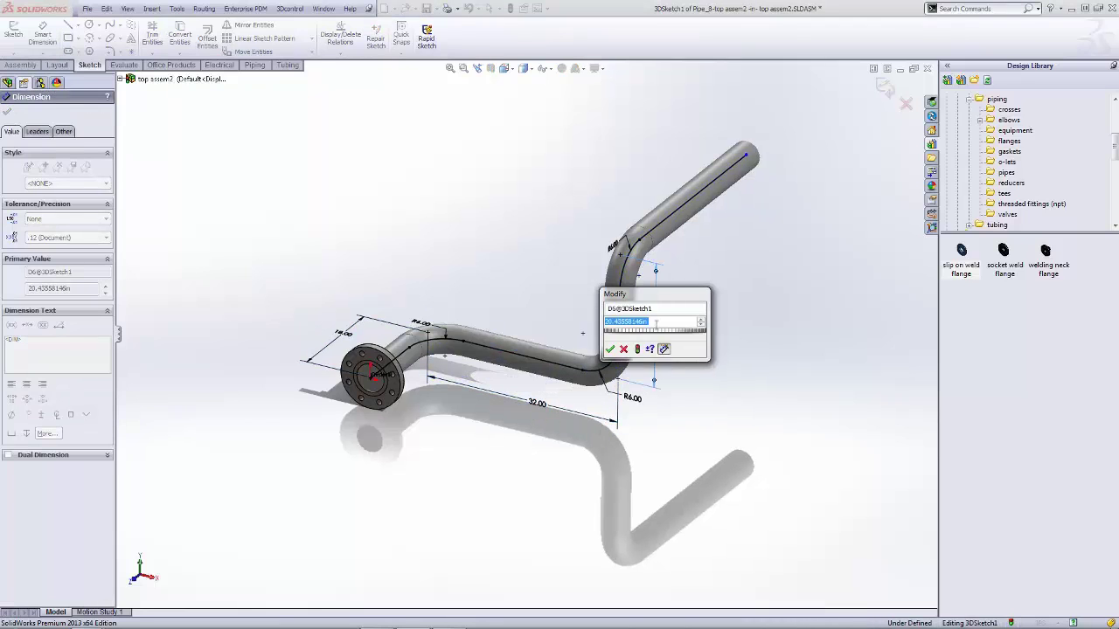
{"action": "type", "text": "24"}
{"action": "key", "text": "Return"}
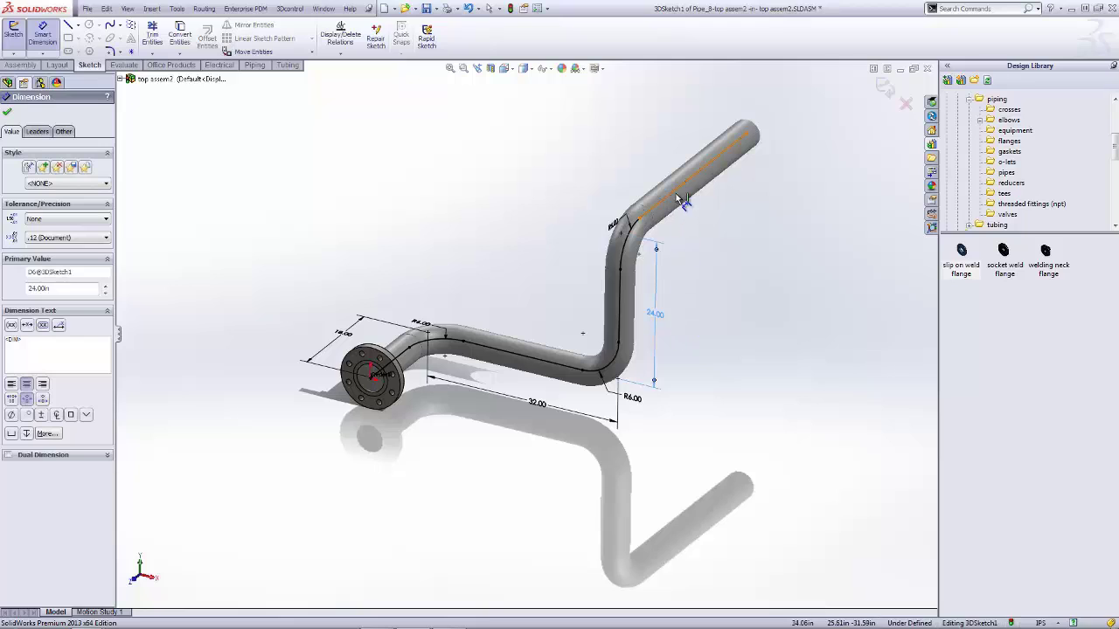
{"action": "left_click", "coordinate": [676, 193]}
{"action": "left_click", "coordinate": [622, 162]}
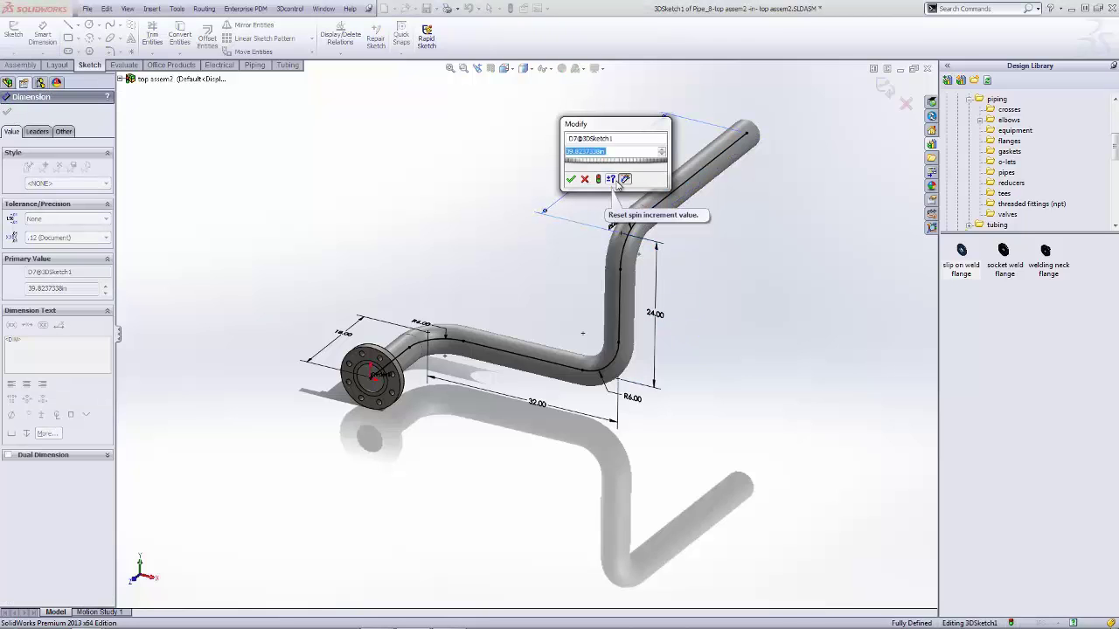
{"action": "type", "text": "24"}
{"action": "key", "text": "Return"}
{"action": "left_click", "coordinate": [798, 256]}
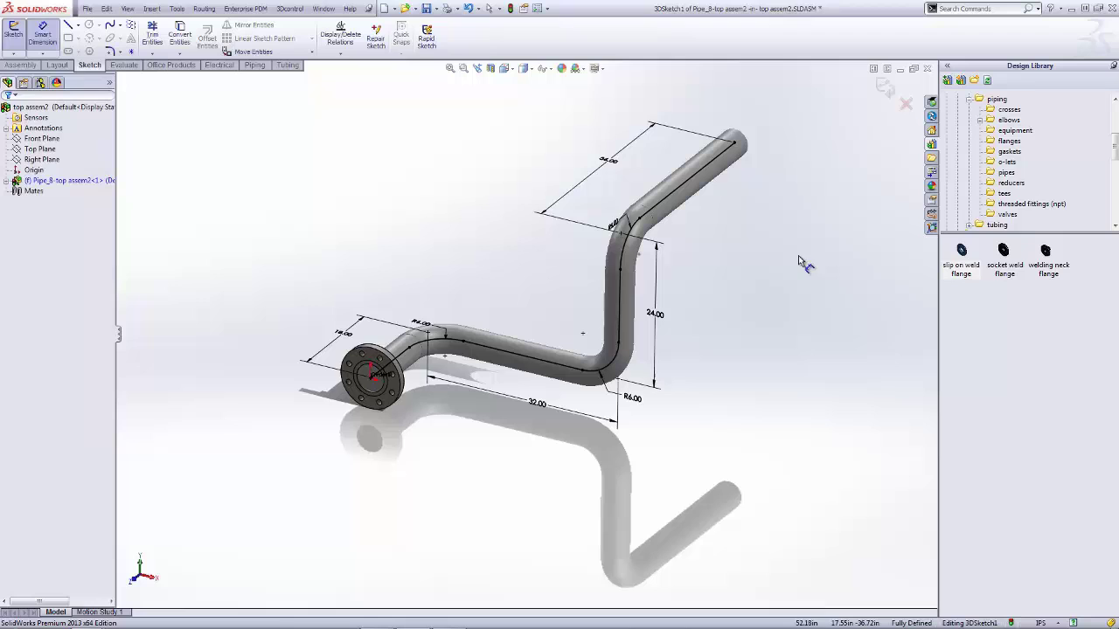
Add a concentric reducer from the piping library to the open pipe end, using configuration REDUCER 4 x 3 SCH 40
{"action": "middle_click_drag", "start_coordinate": [708, 302], "coordinate": [639, 405], "text": "ctrl"}
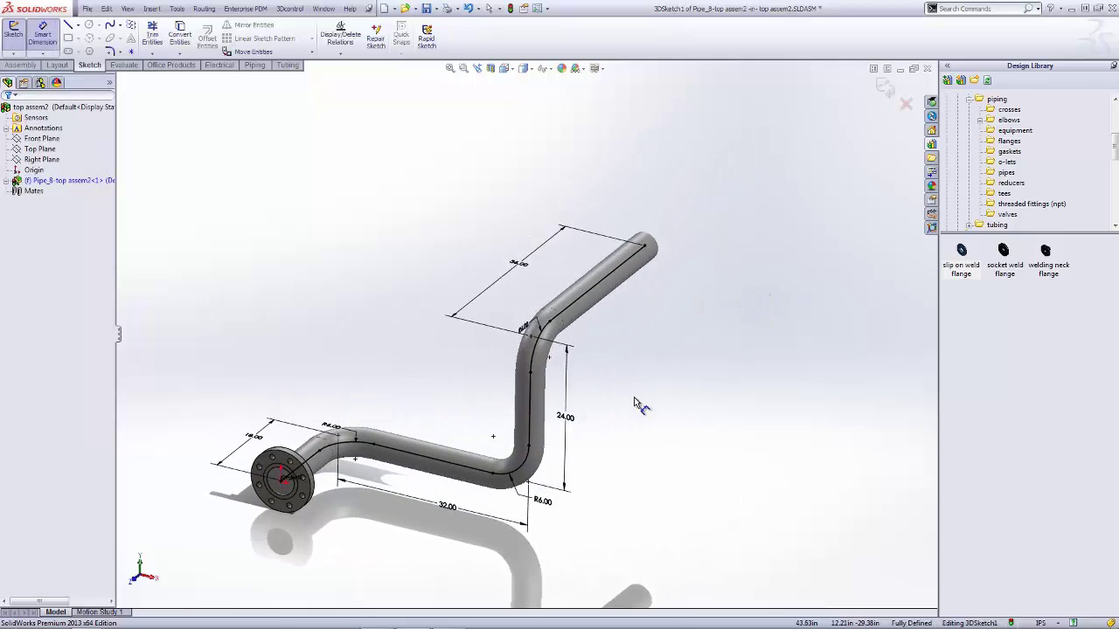
{"action": "left_click", "coordinate": [1009, 183]}
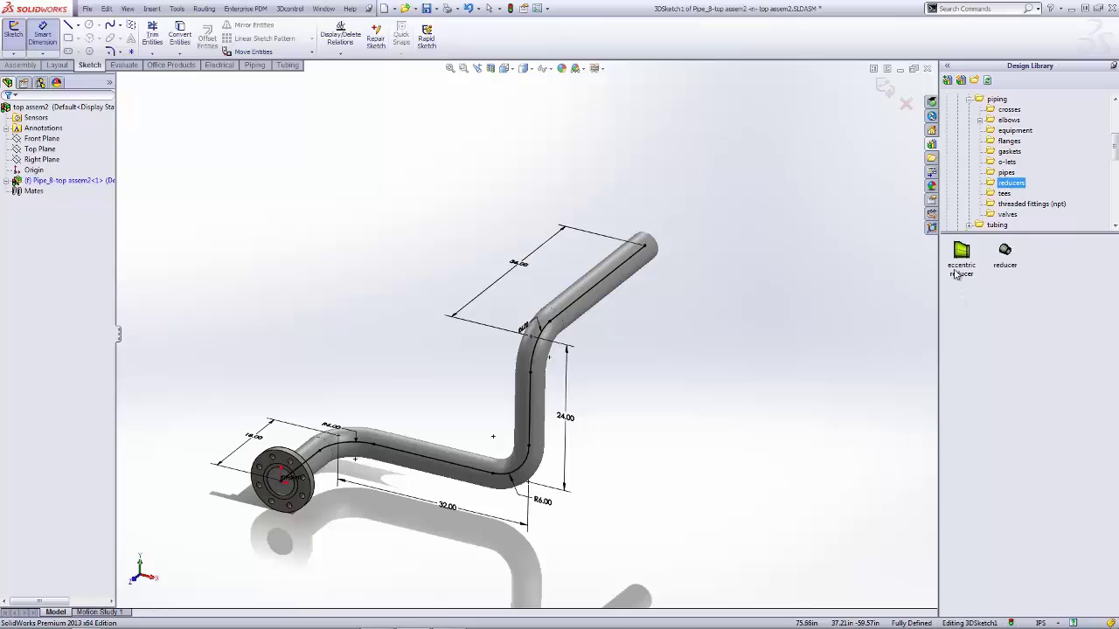
{"action": "left_click_drag", "start_coordinate": [1004, 253], "coordinate": [645, 249]}
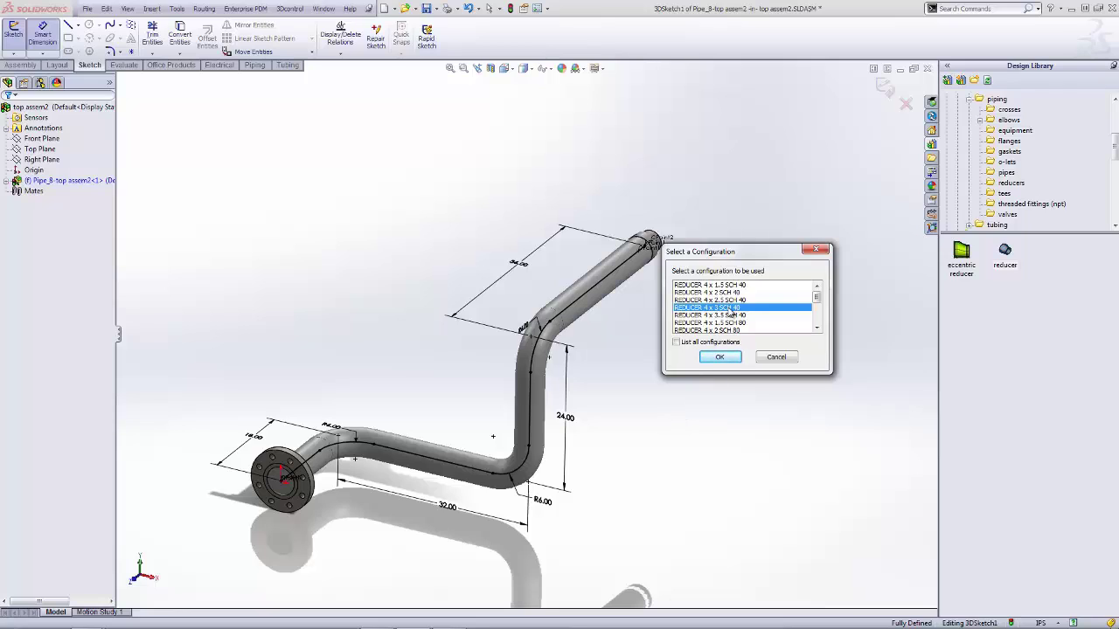
{"action": "left_click", "coordinate": [724, 357]}
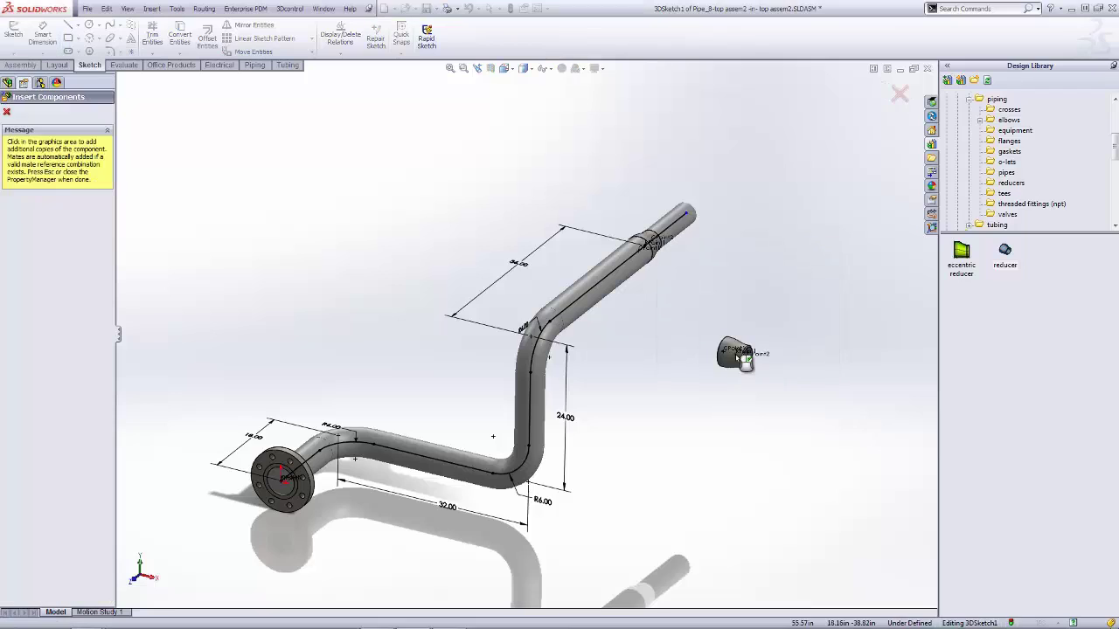
{"action": "key", "text": "Escape"}
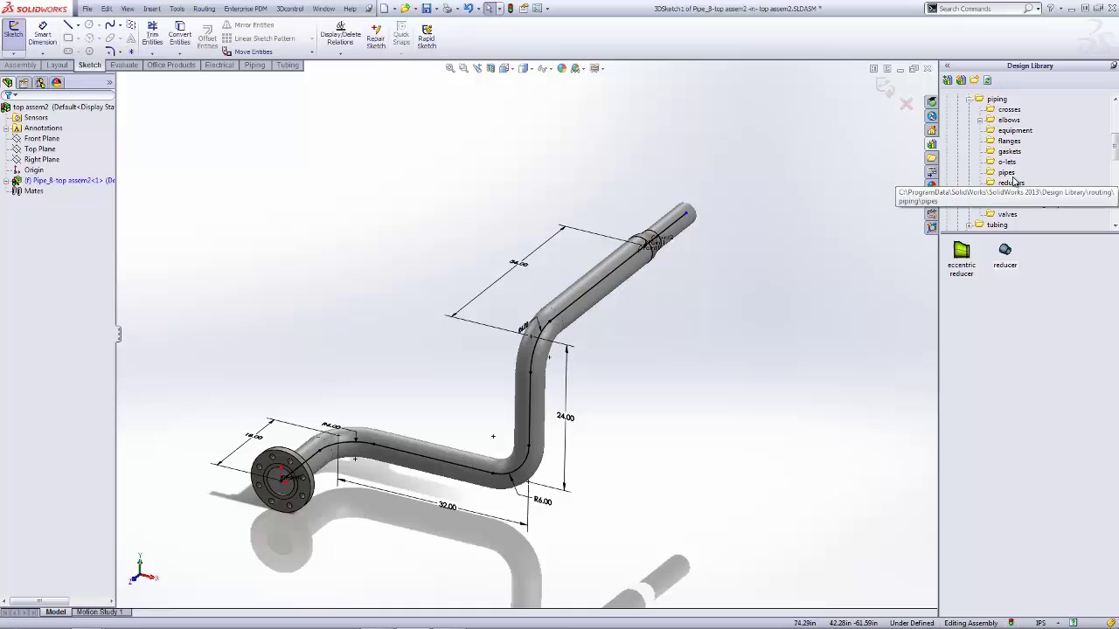
Add a slip on weld flange from the piping library to the reduced pipe's open end, using configuration Slip On Flange 300-NPS3
{"action": "left_click", "coordinate": [1009, 141]}
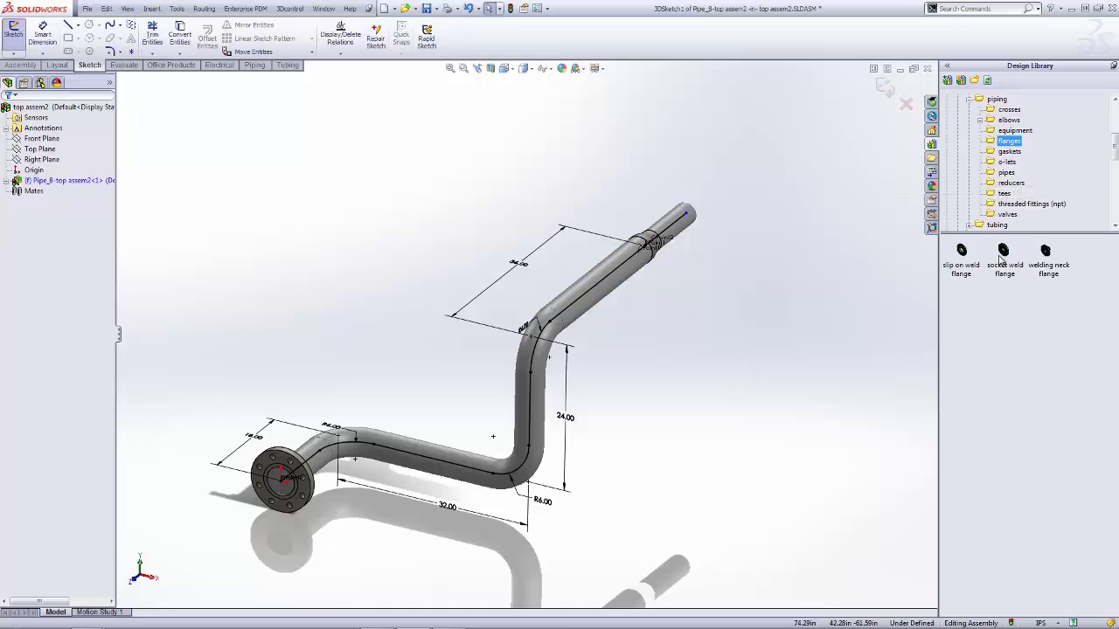
{"action": "left_click_drag", "start_coordinate": [961, 252], "coordinate": [690, 216]}
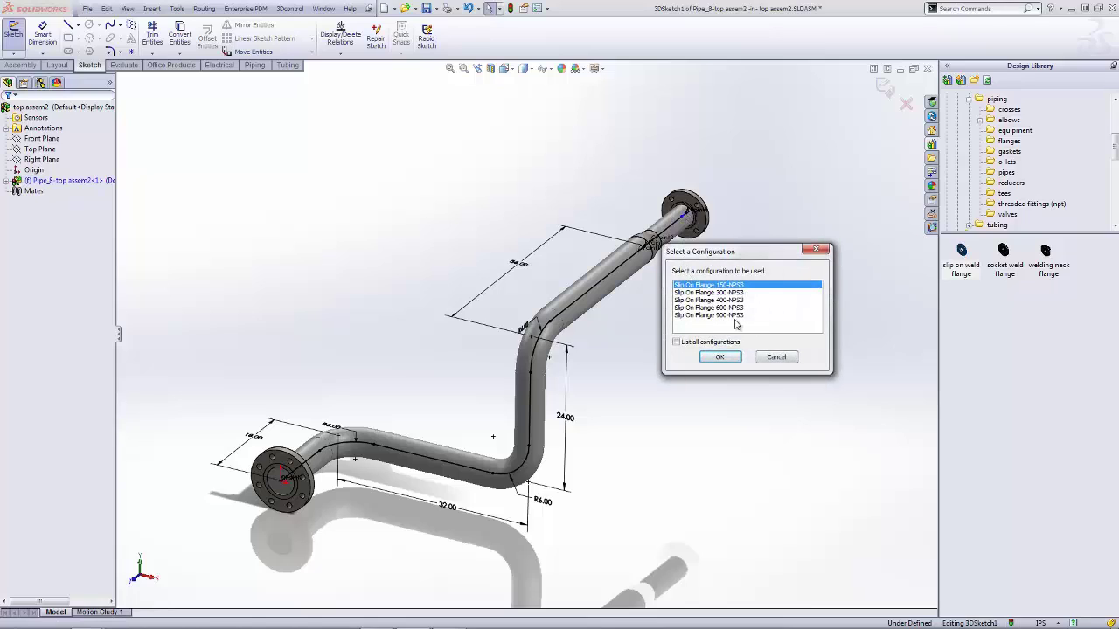
{"action": "left_click", "coordinate": [721, 293]}
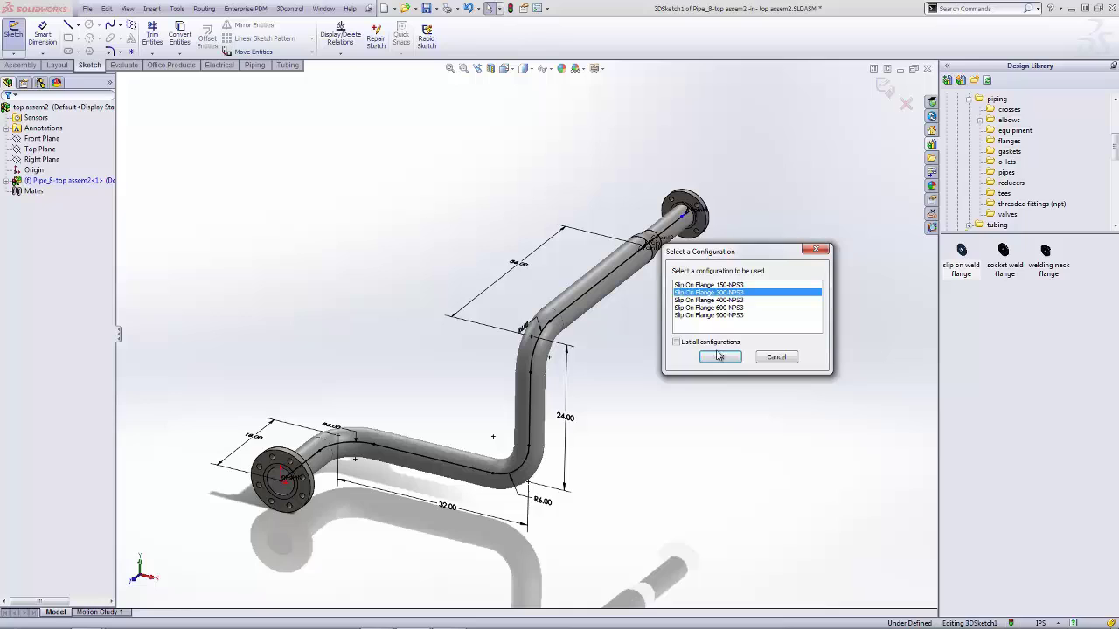
{"action": "left_click", "coordinate": [720, 358]}
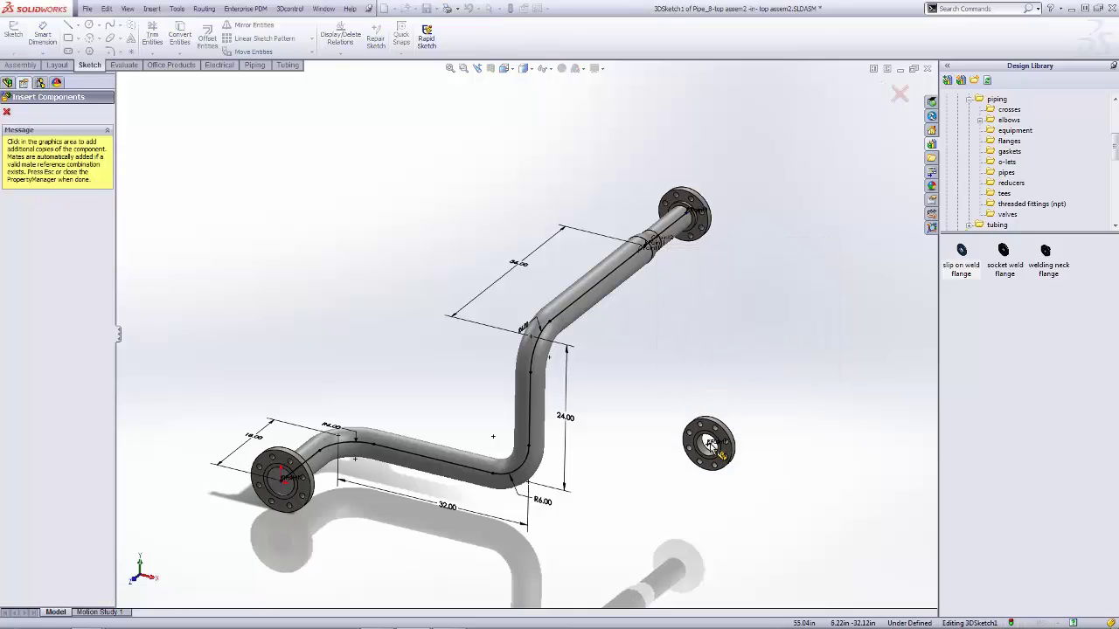
{"action": "key", "text": "Escape"}
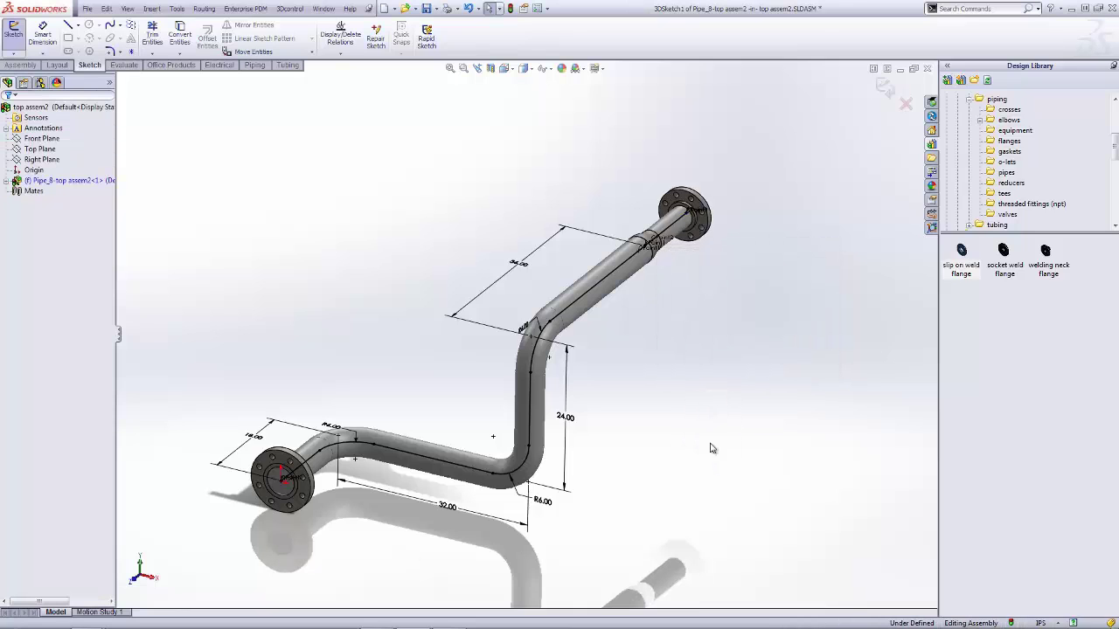
Dimension the reduced pipe run between the reducer and the end flange to 12 in
{"action": "key", "text": "s"}
{"action": "left_click", "coordinate": [728, 338]}
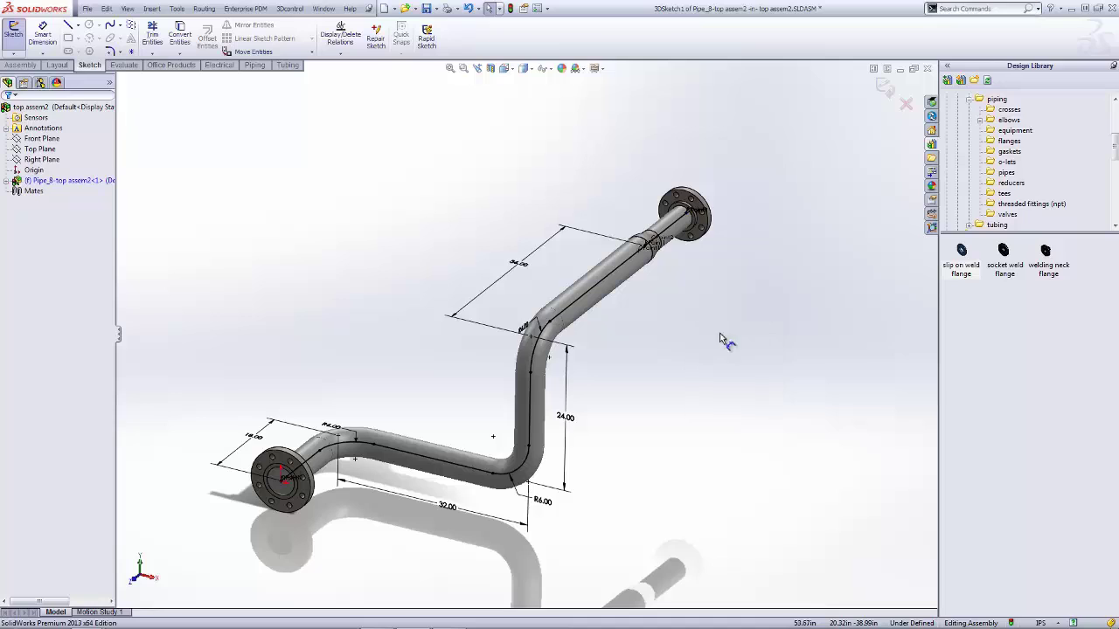
{"action": "left_click", "coordinate": [678, 232]}
{"action": "left_click", "coordinate": [603, 210]}
{"action": "type", "text": "10"}
{"action": "key", "text": "Return"}
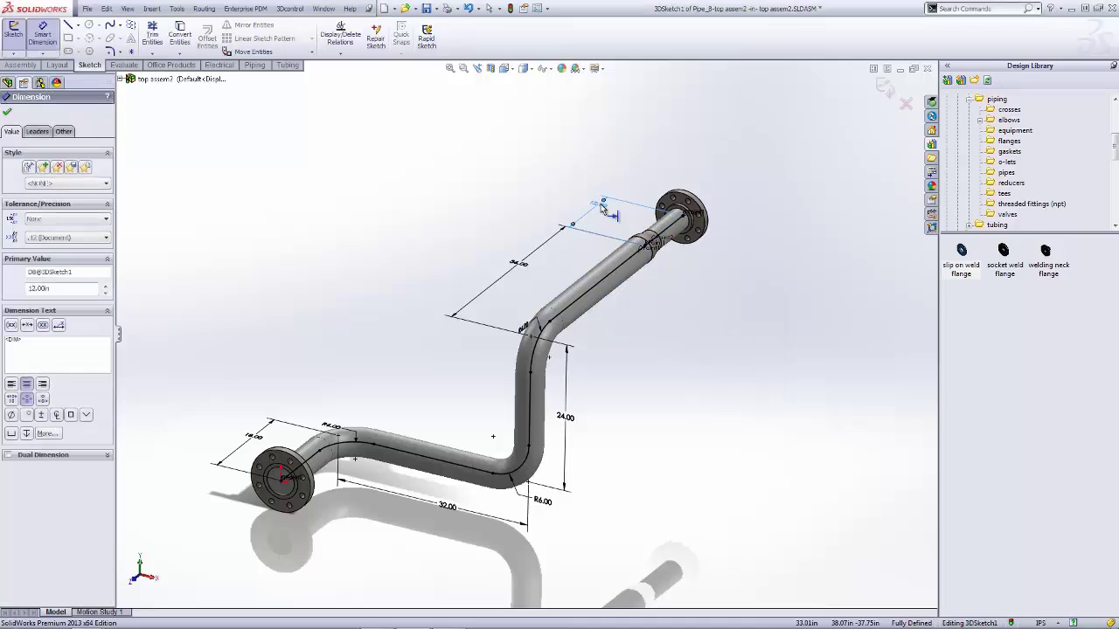
Change the length of the first pipe run from the starting flange to 24 in
{"action": "left_click", "coordinate": [254, 436]}
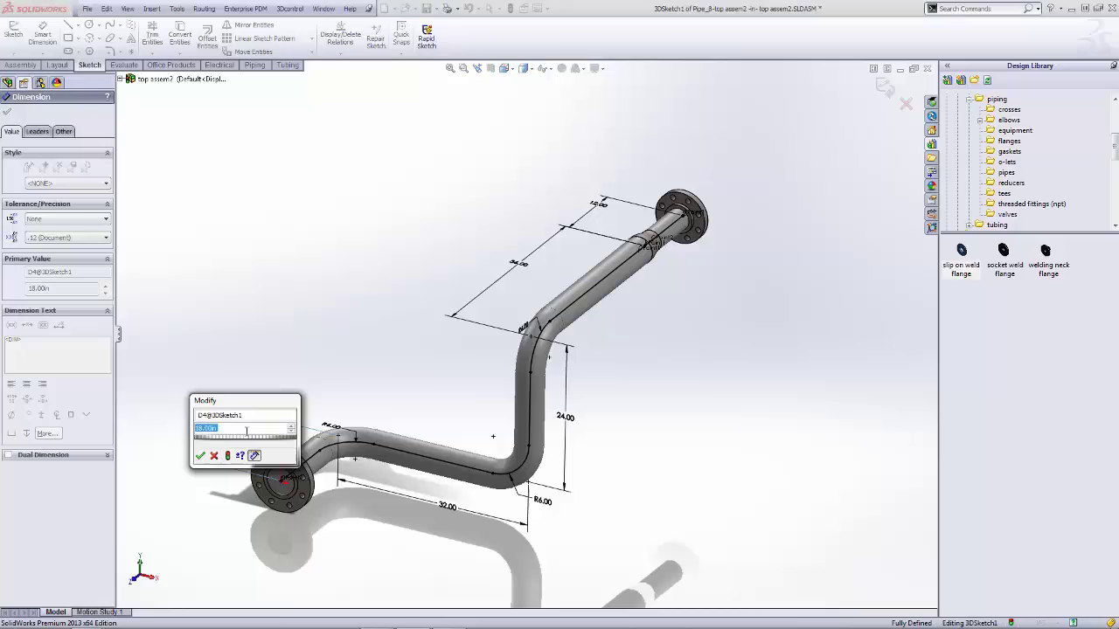
{"action": "type", "text": "21"}
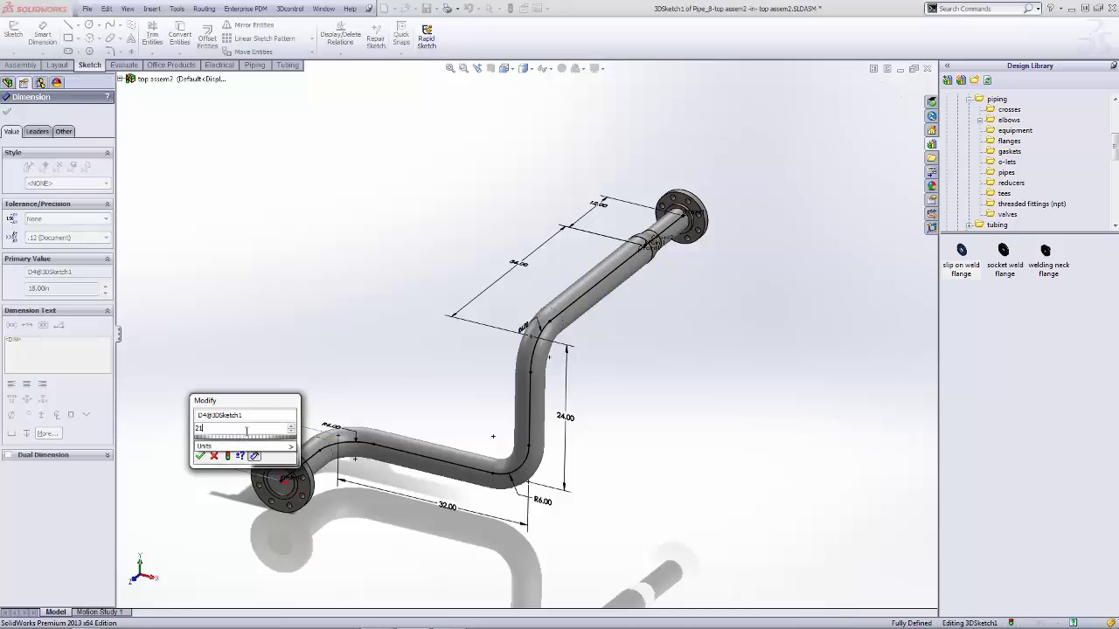
{"action": "key", "text": "Return"}
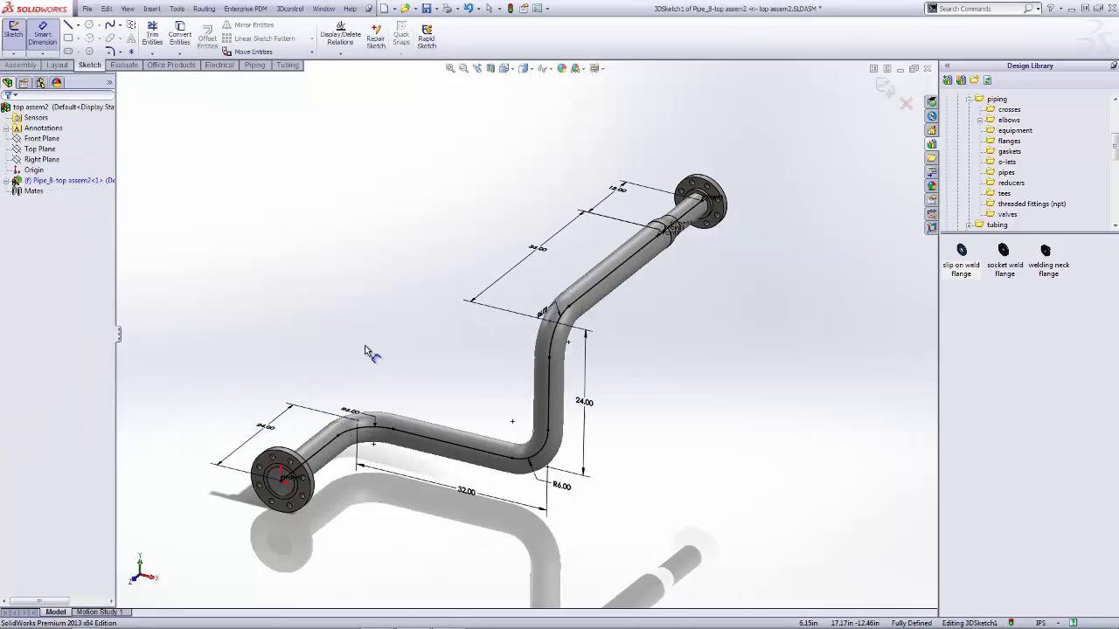
Sketch a vertical branch line upward from the centerline of the first pipe run, between the starting flange and the first bend
{"action": "middle_click_drag", "start_coordinate": [393, 289], "coordinate": [358, 322]}
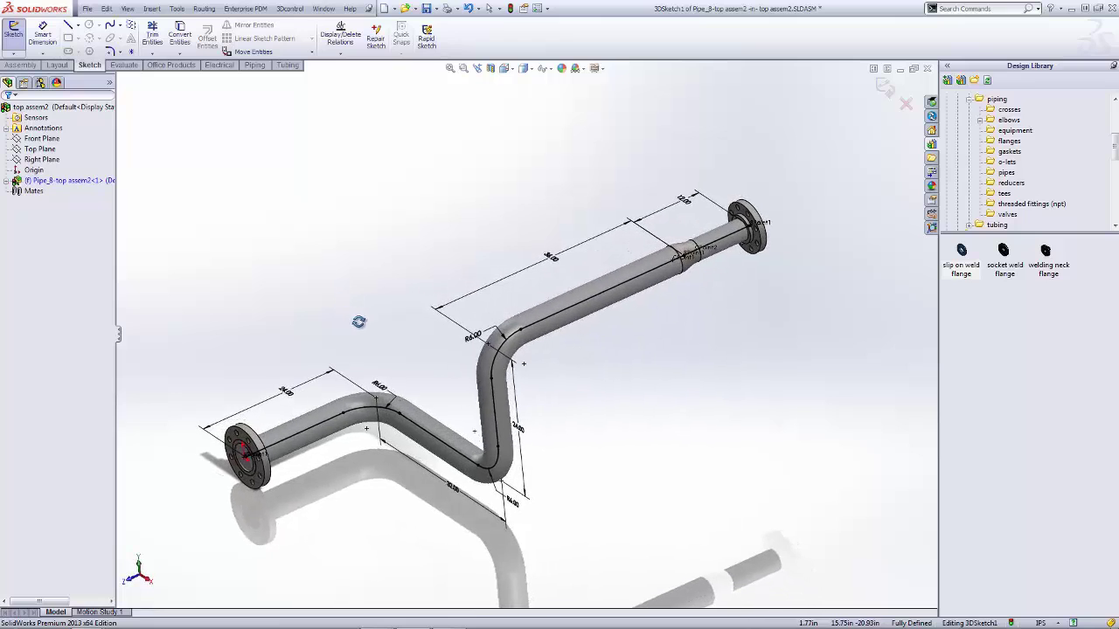
{"action": "key", "text": "z"}
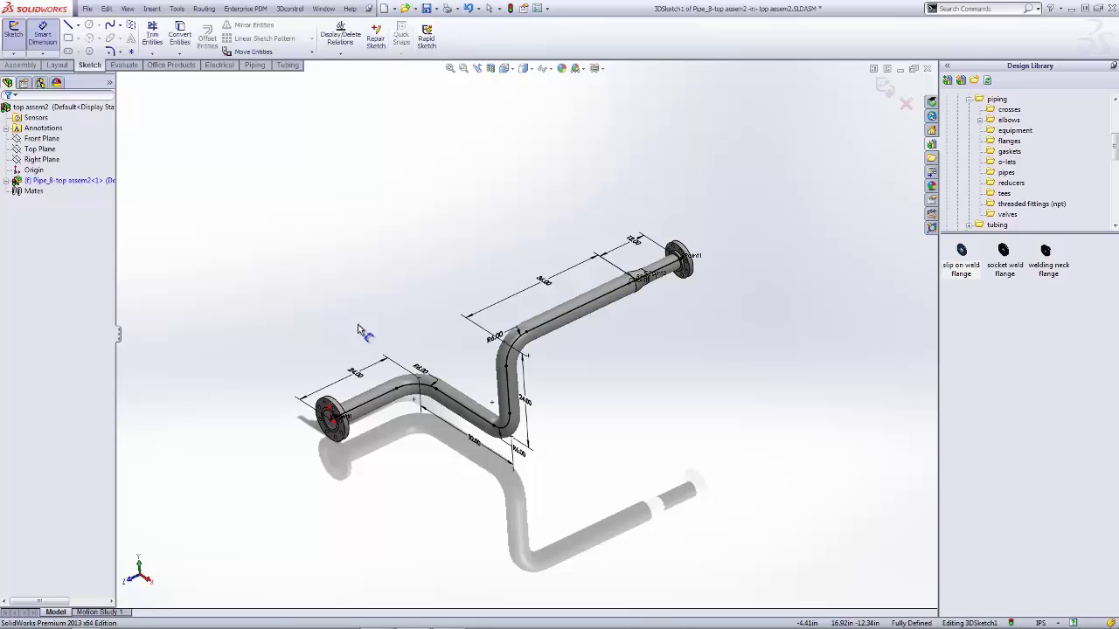
{"action": "left_click", "coordinate": [69, 25]}
{"action": "left_click", "coordinate": [363, 404]}
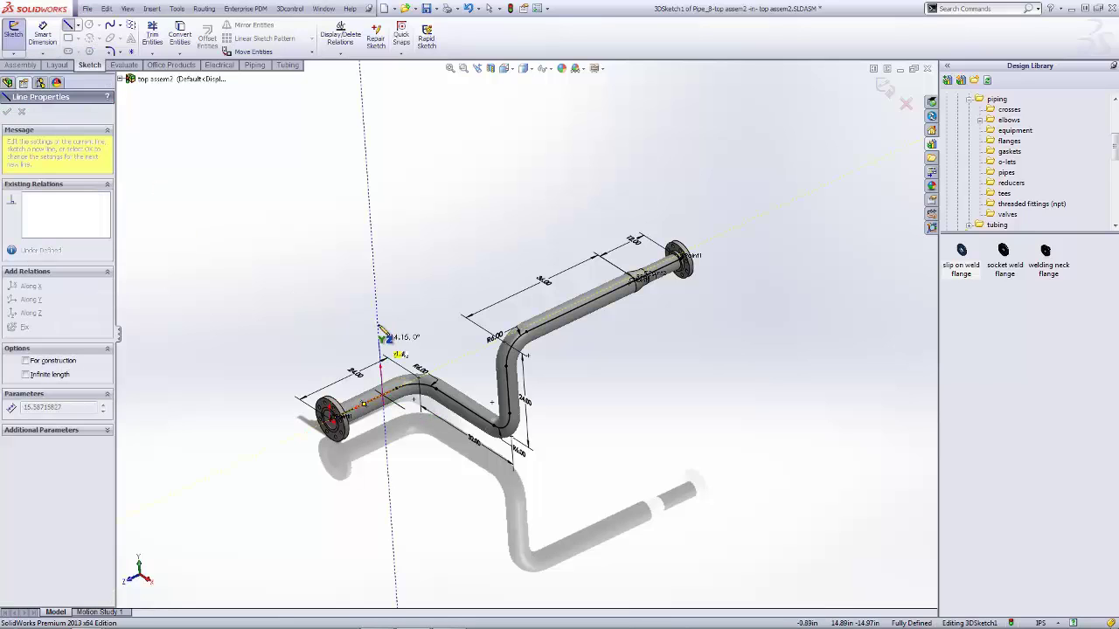
{"action": "left_click", "coordinate": [378, 316]}
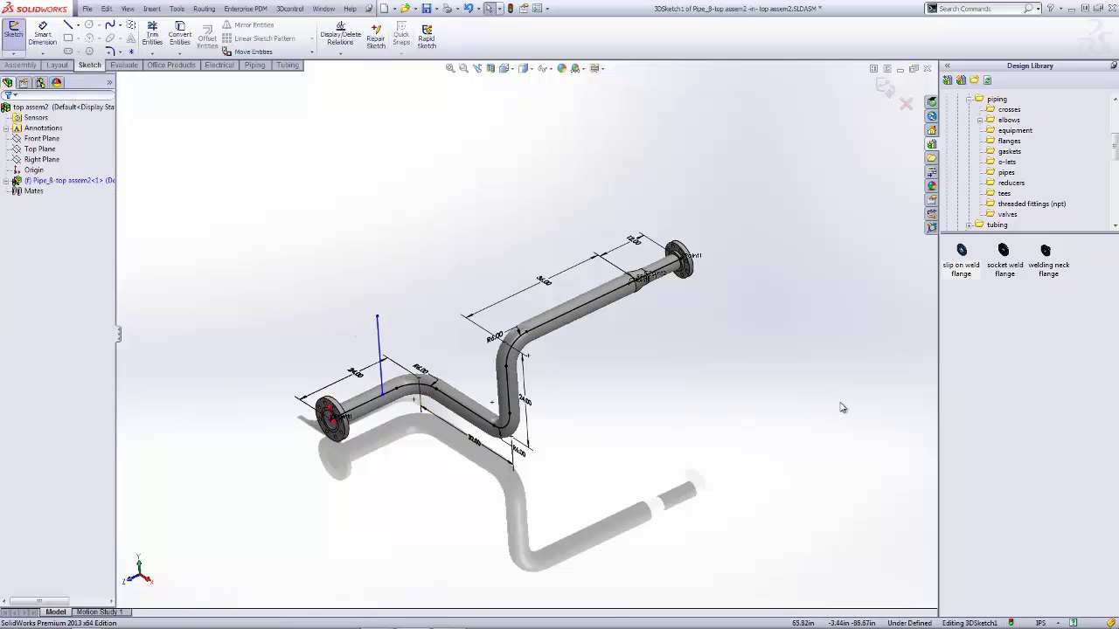
Add a slip on weld flange to the free end of the vertical branch line, using configuration Slip On Flange 300-NPS2
{"action": "left_click_drag", "start_coordinate": [961, 252], "coordinate": [377, 317]}
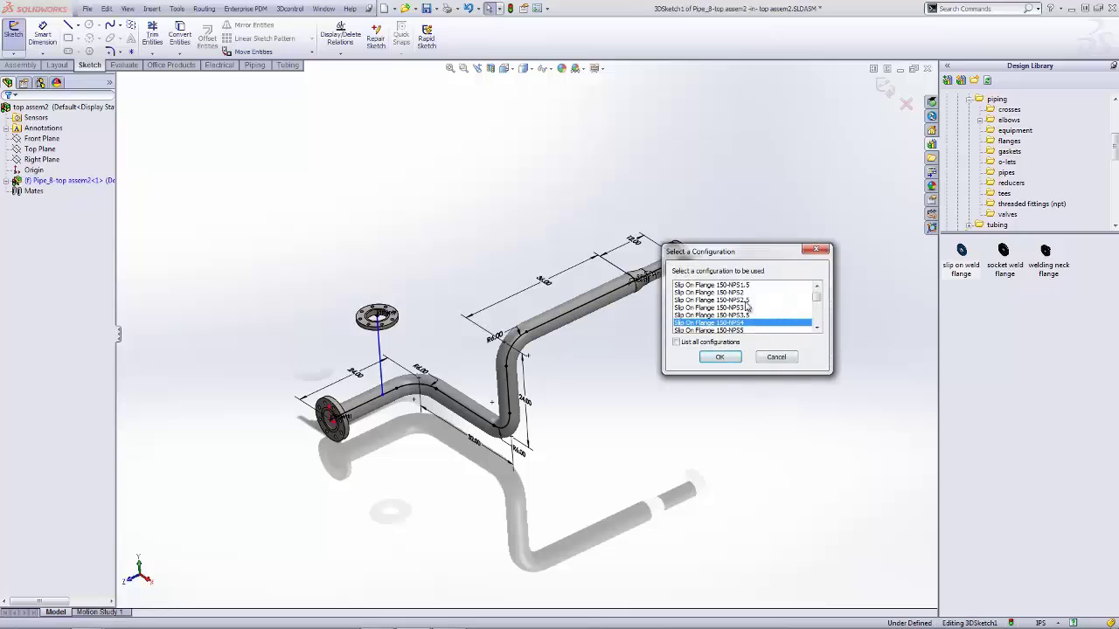
{"action": "left_click", "coordinate": [819, 321]}
{"action": "scroll", "coordinate": [820, 322], "scroll_direction": "down", "scroll_amount": 4}
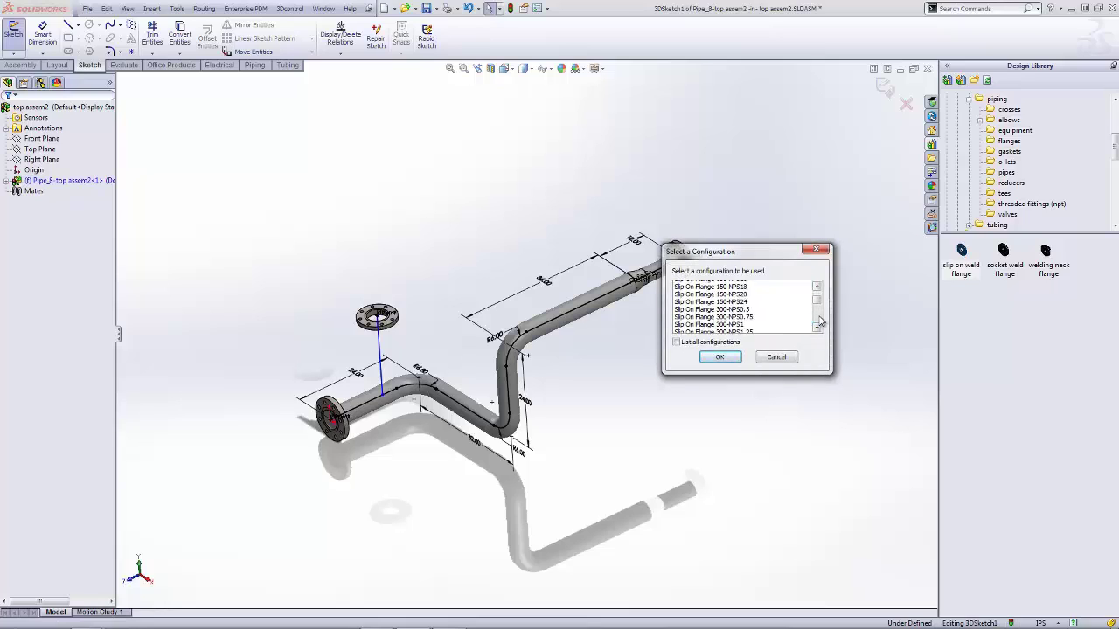
{"action": "left_click", "coordinate": [730, 323]}
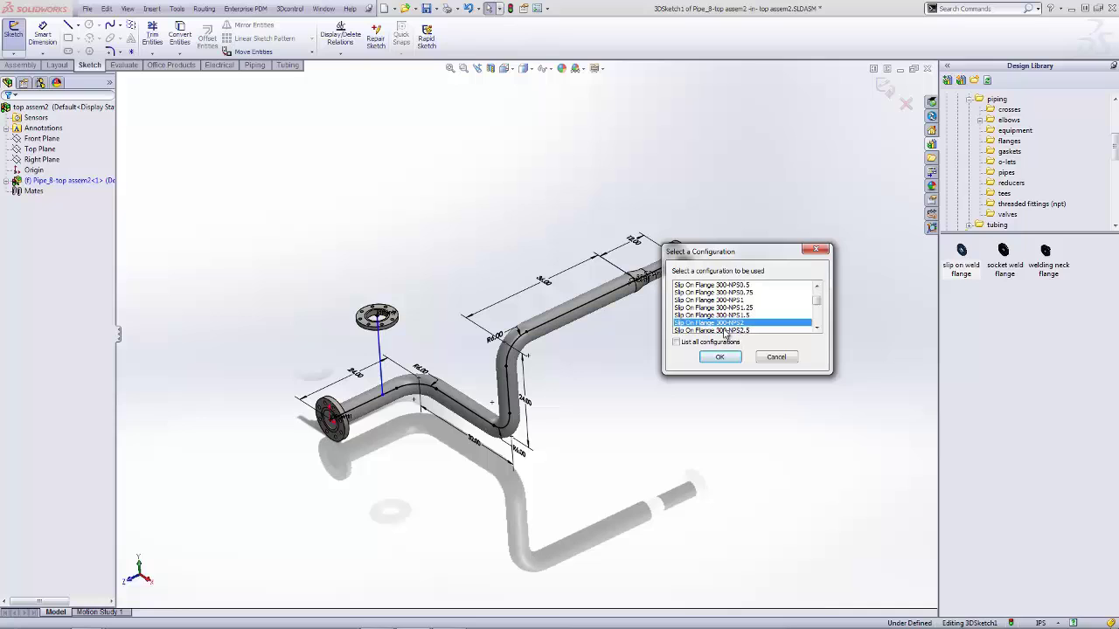
{"action": "left_click", "coordinate": [719, 357]}
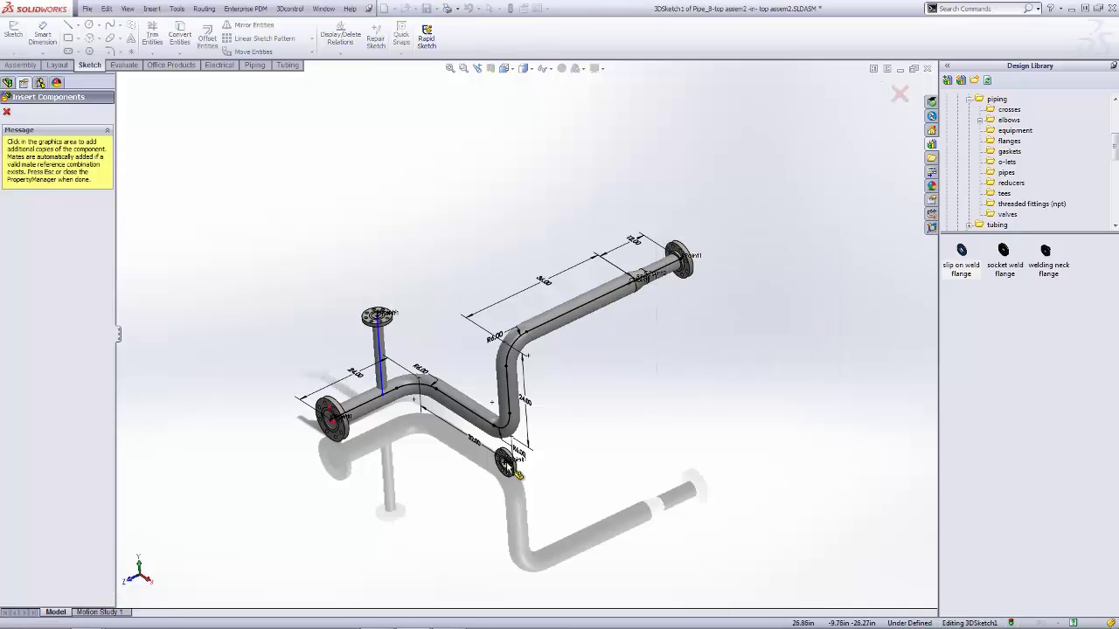
Apply a Penetrate connection at the junction of the branch and the main pipe, and exit the route sketch
{"action": "scroll", "coordinate": [417, 376], "scroll_direction": "down", "scroll_amount": 5}
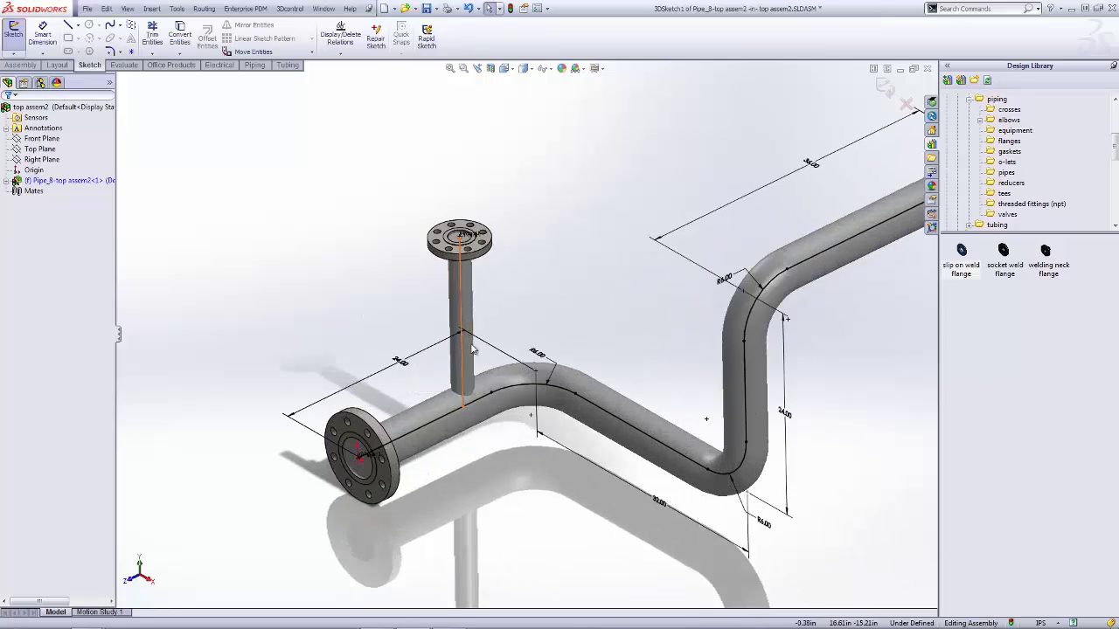
{"action": "left_click", "coordinate": [462, 340]}
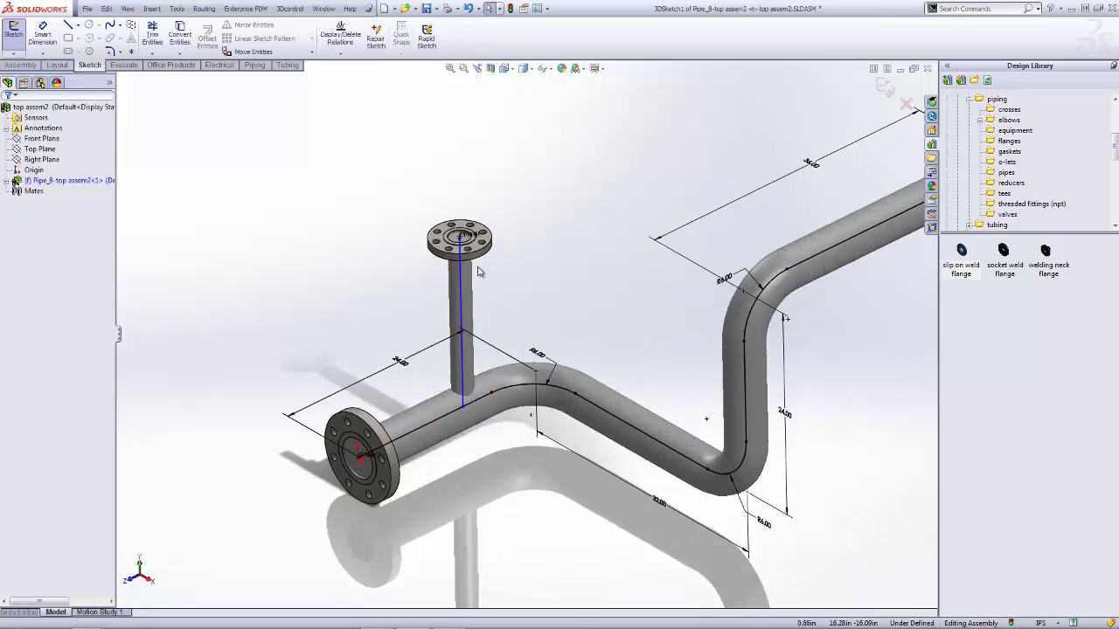
{"action": "right_click", "coordinate": [462, 405]}
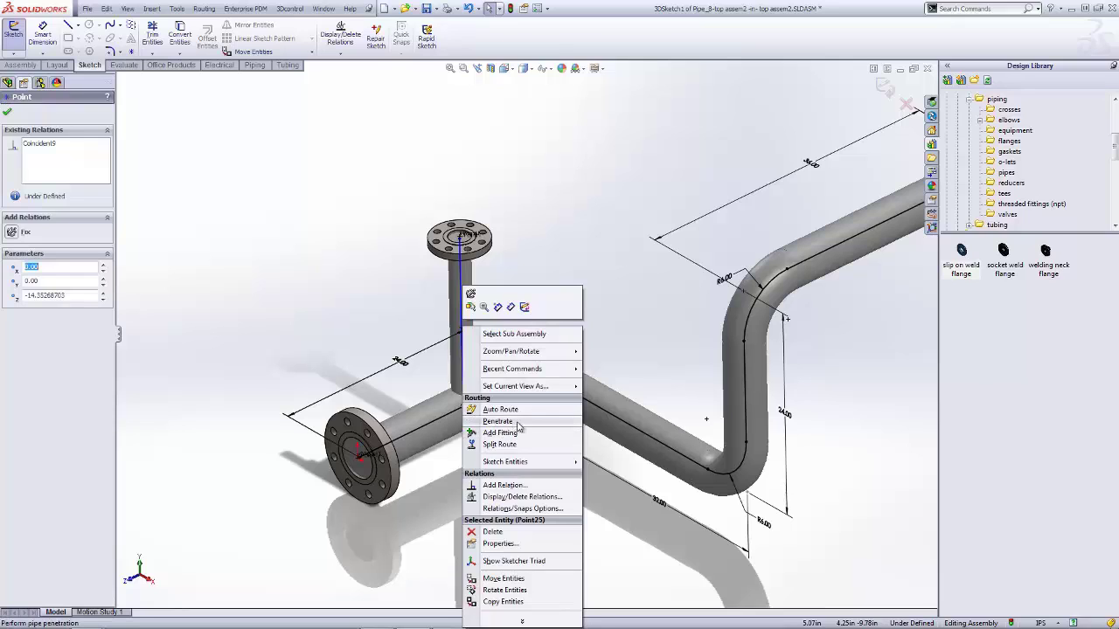
{"action": "left_click", "coordinate": [517, 423]}
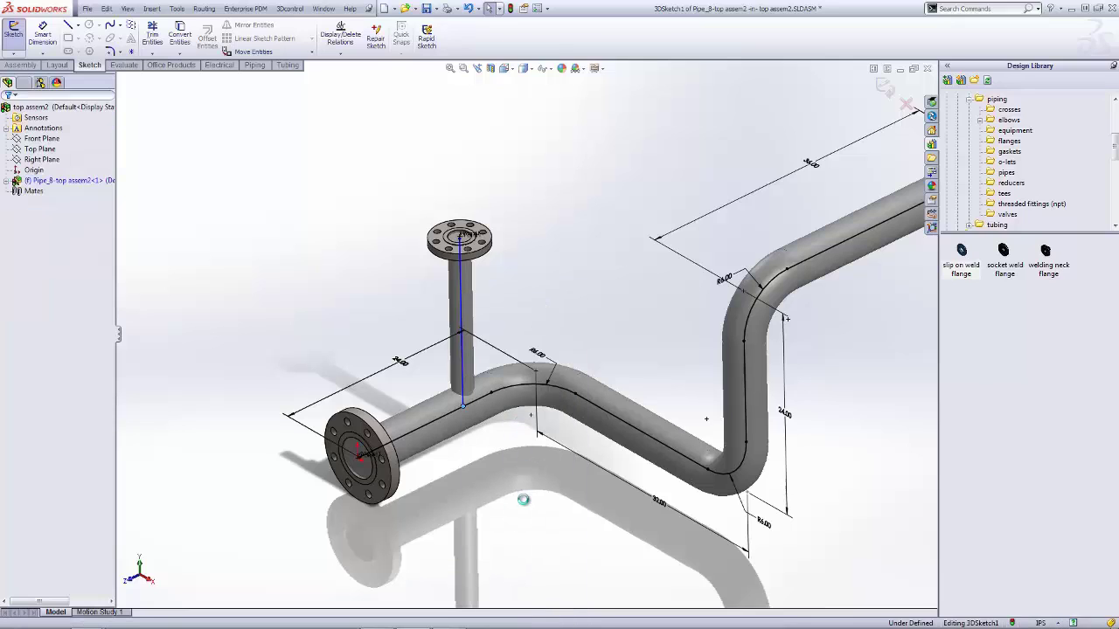
{"action": "key", "text": "f"}
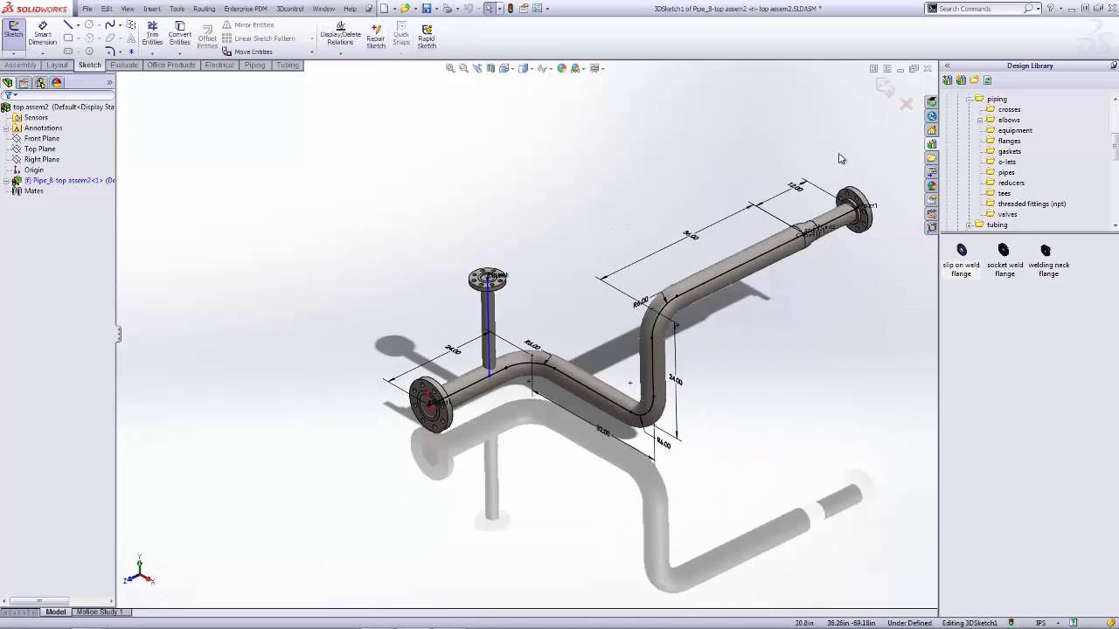
{"action": "left_click", "coordinate": [883, 86]}
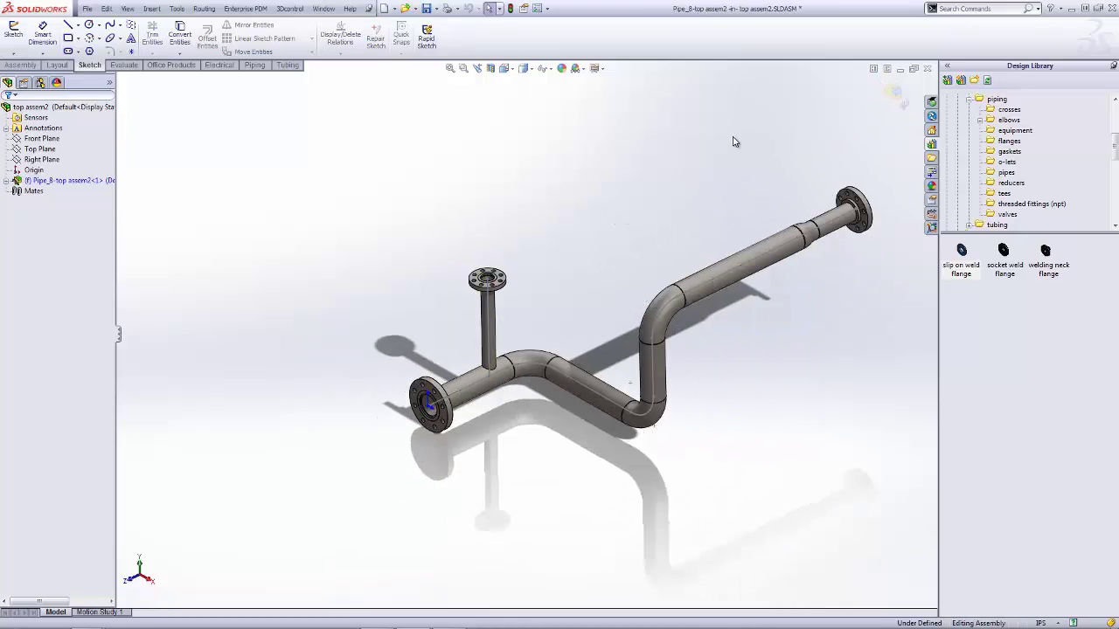
Examine the branch pipe's penetration in a section view on the Right Plane, and restore the full isometric view
{"action": "left_click", "coordinate": [490, 68]}
{"action": "left_click", "coordinate": [60, 179]}
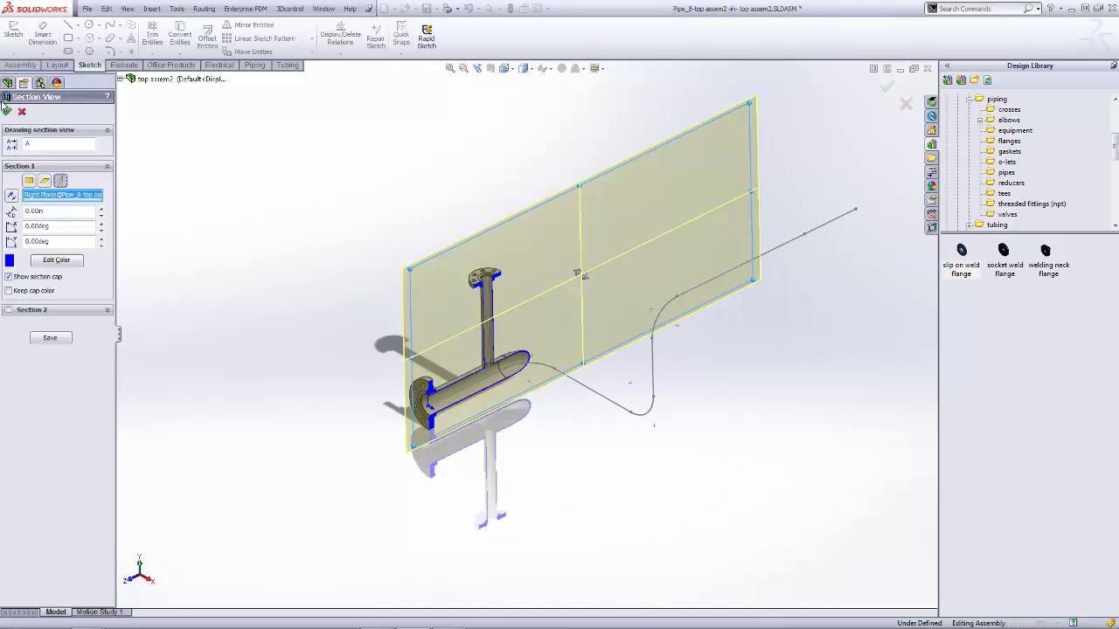
{"action": "left_click", "coordinate": [7, 110]}
{"action": "middle_click_drag", "start_coordinate": [411, 375], "coordinate": [492, 361]}
{"action": "scroll", "coordinate": [494, 359], "scroll_direction": "down", "scroll_amount": 5}
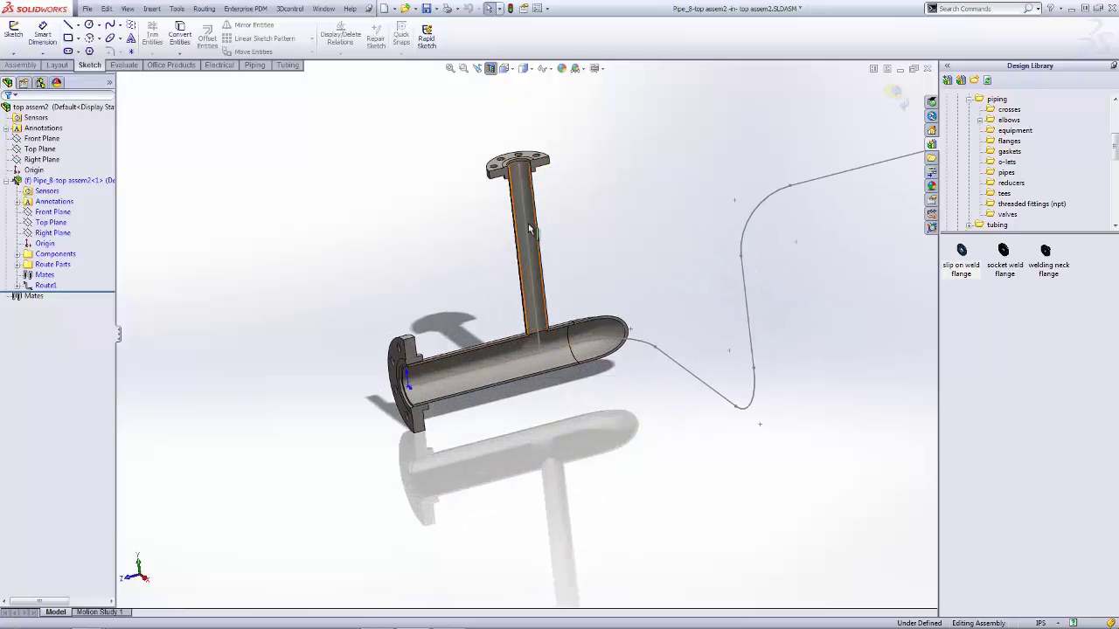
{"action": "left_click", "coordinate": [490, 68]}
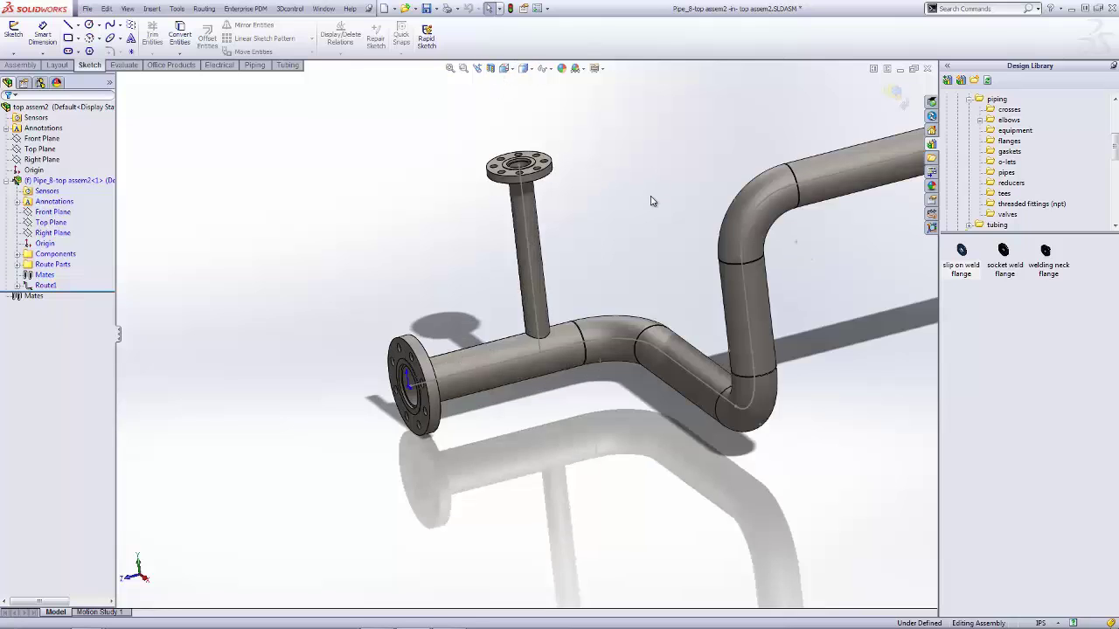
{"action": "key", "text": "ctrl+7"}
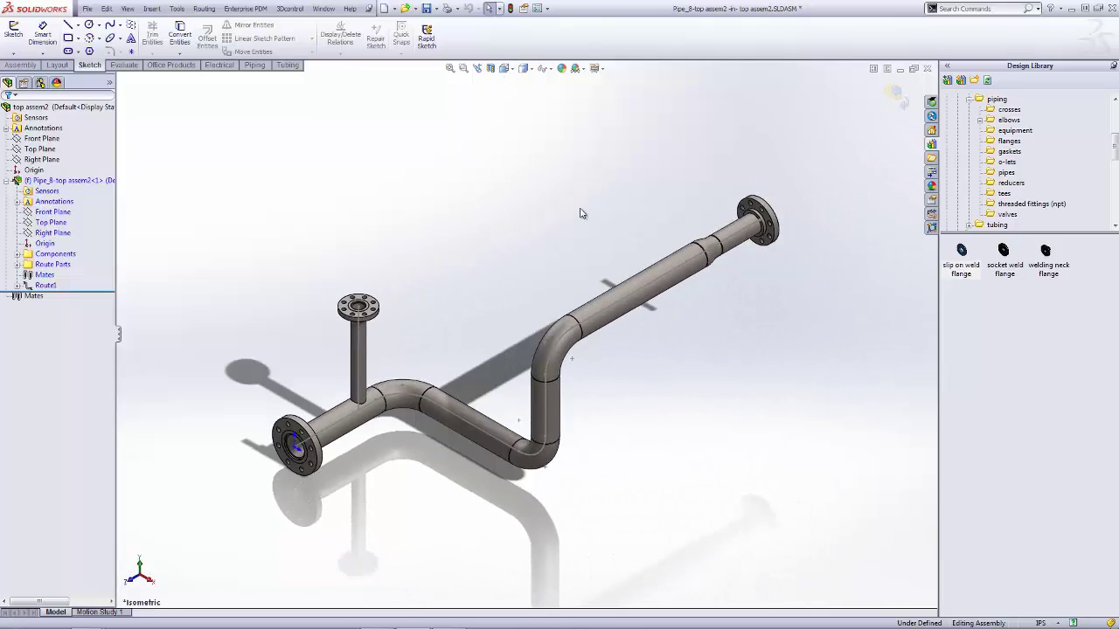